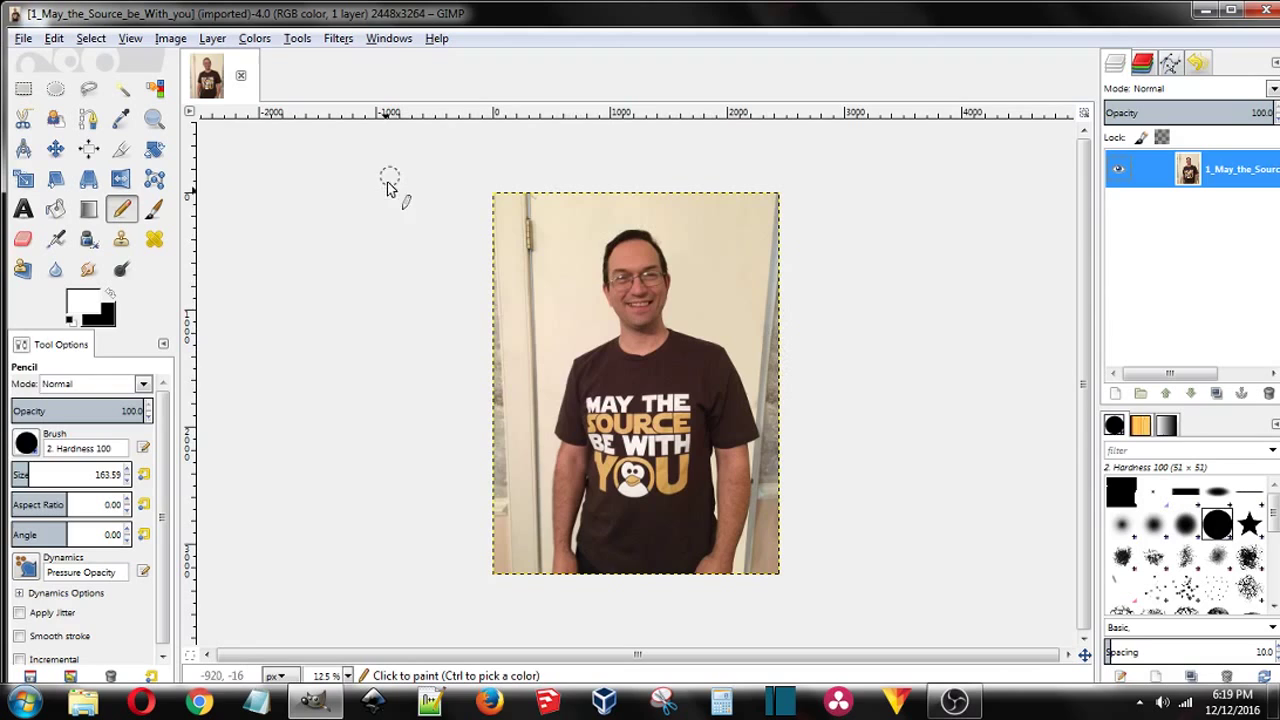
Step: Add an alpha channel to the photo layer, then duplicate it into a second layer
{"action": "right_click", "coordinate": [1163, 175]}
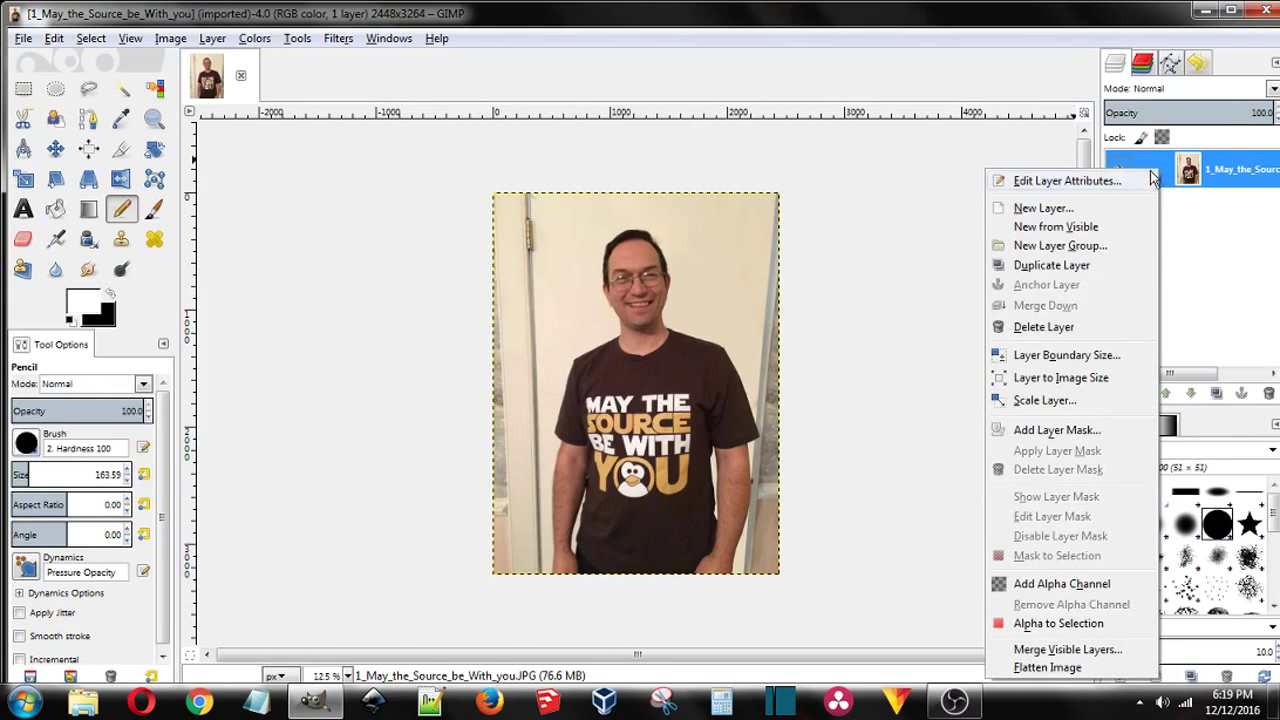
{"action": "left_click", "coordinate": [1117, 594]}
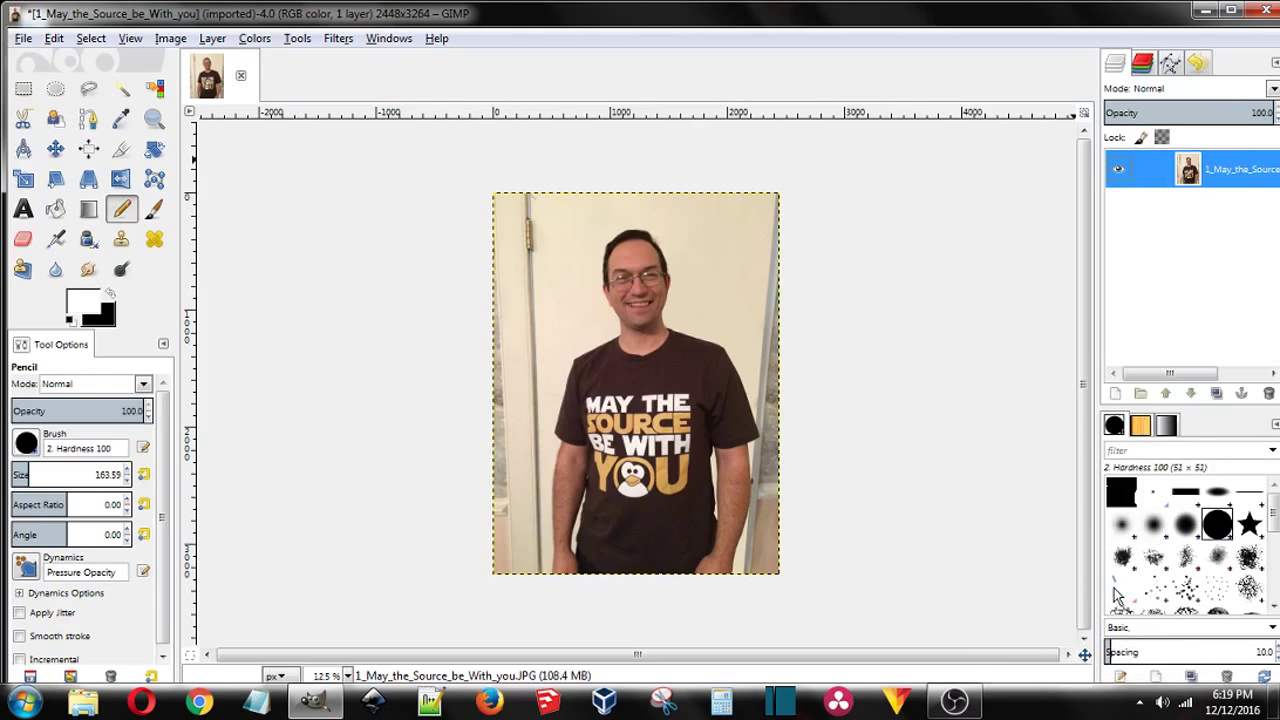
{"action": "left_click", "coordinate": [1218, 394]}
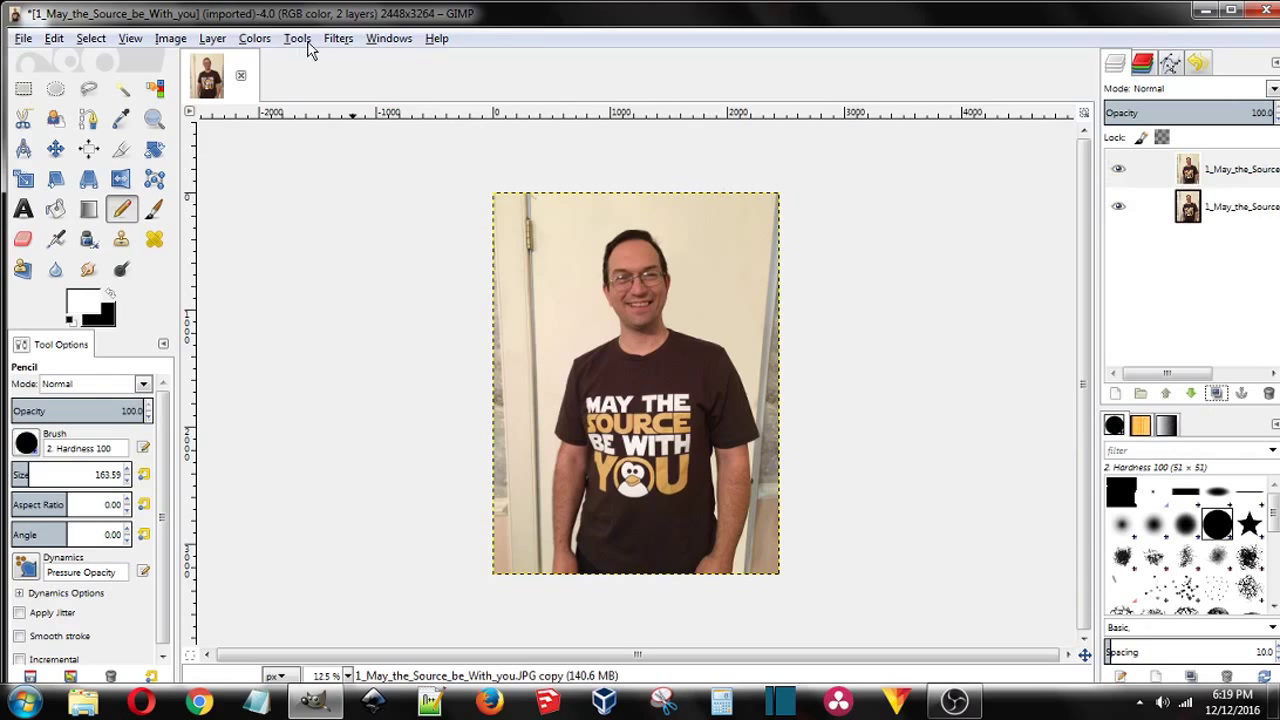
Step: Desaturate the duplicate layer to grayscale using the Luminosity mode
{"action": "left_click", "coordinate": [255, 40]}
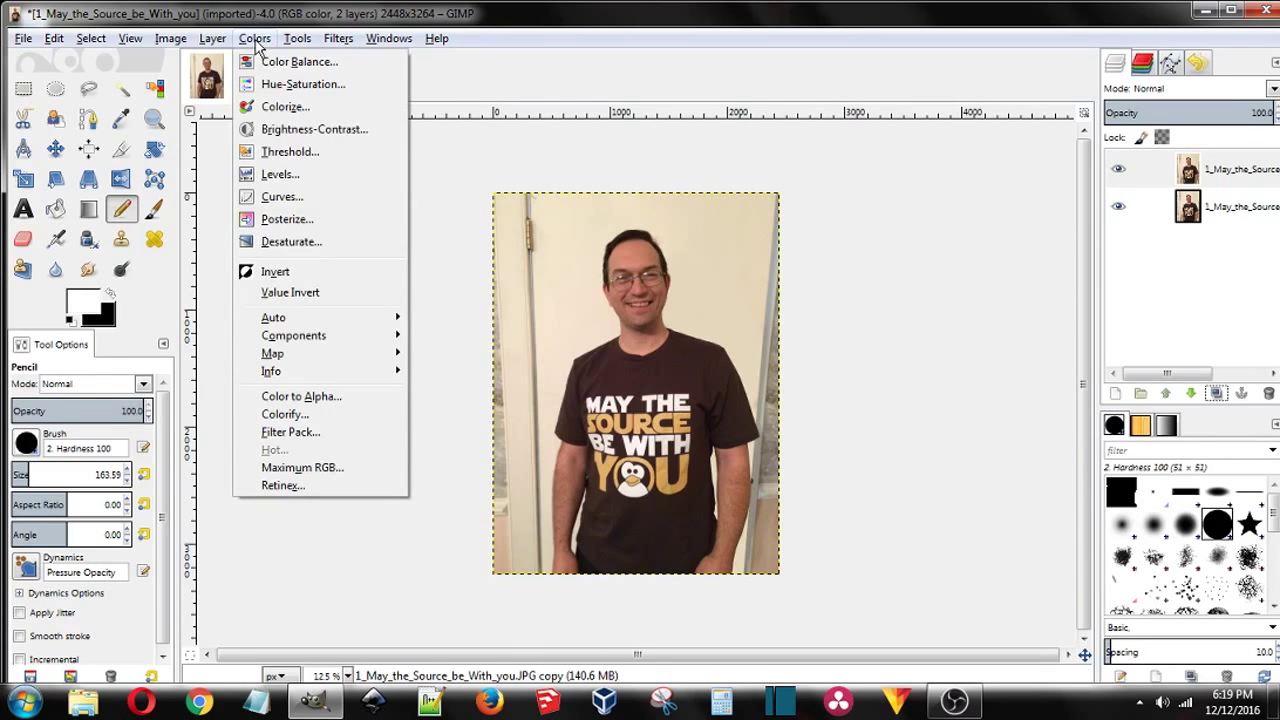
{"action": "left_click", "coordinate": [274, 246]}
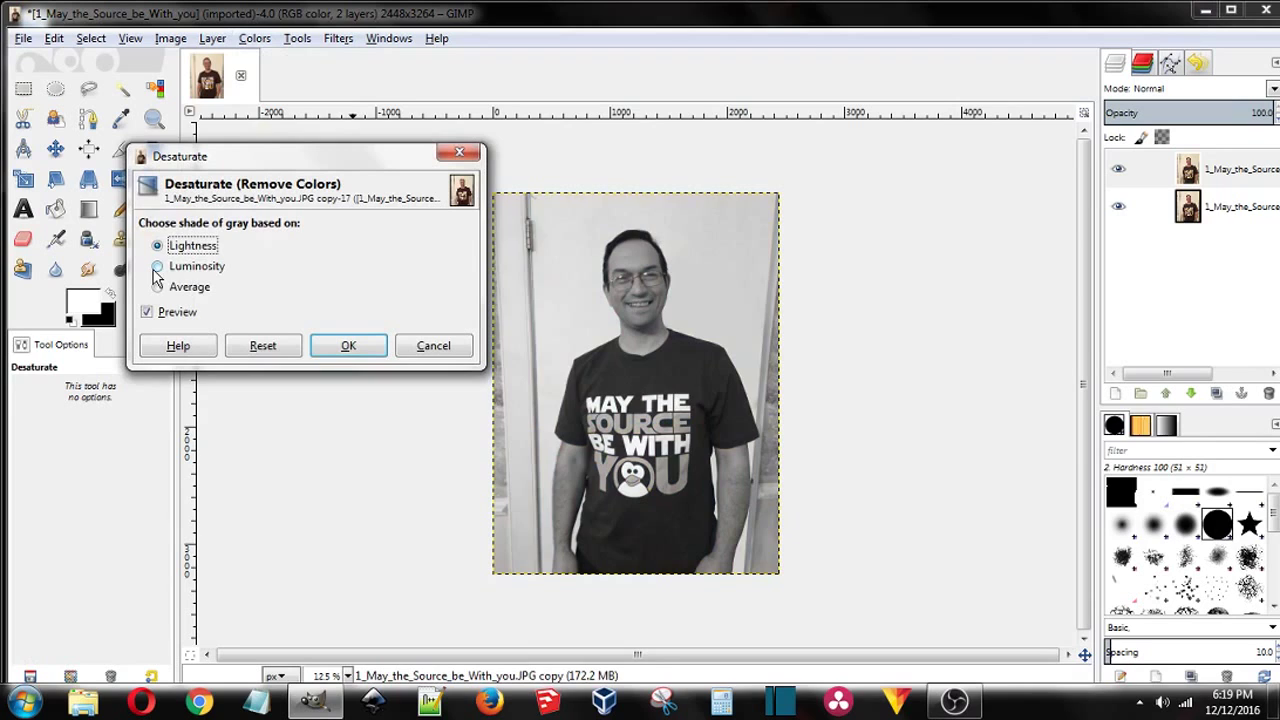
{"action": "left_click", "coordinate": [158, 267]}
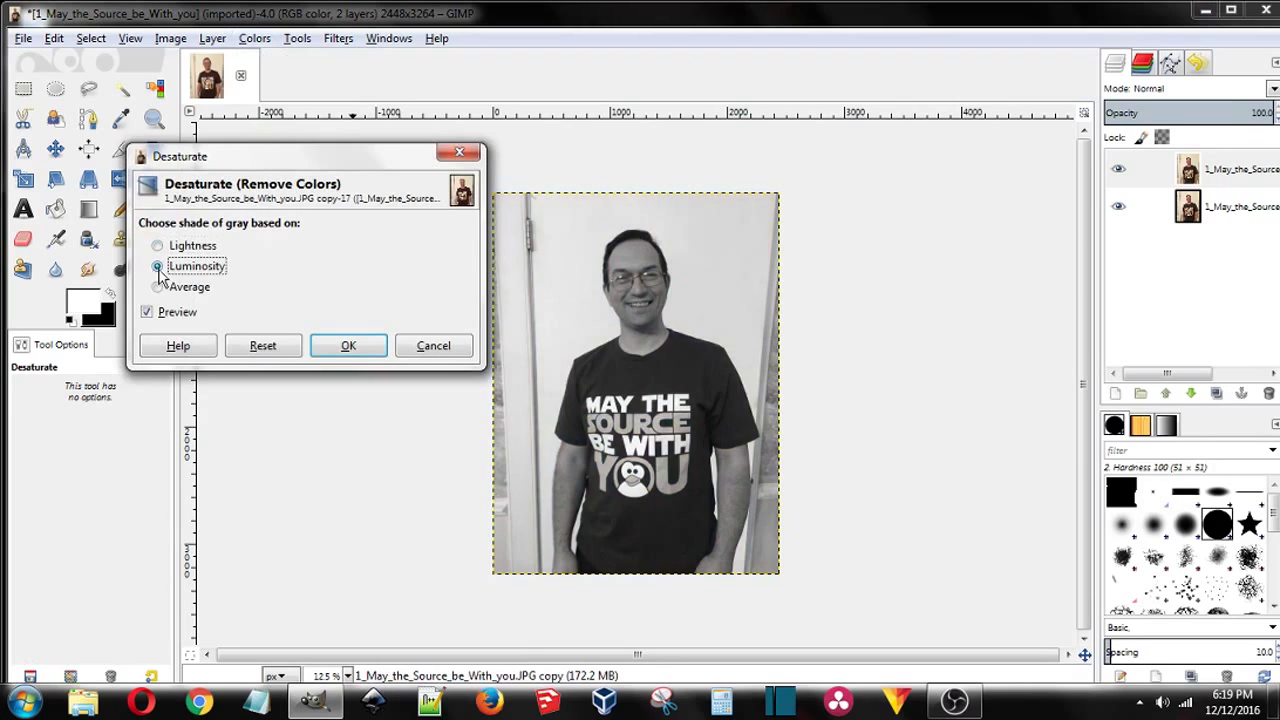
{"action": "left_click", "coordinate": [364, 357]}
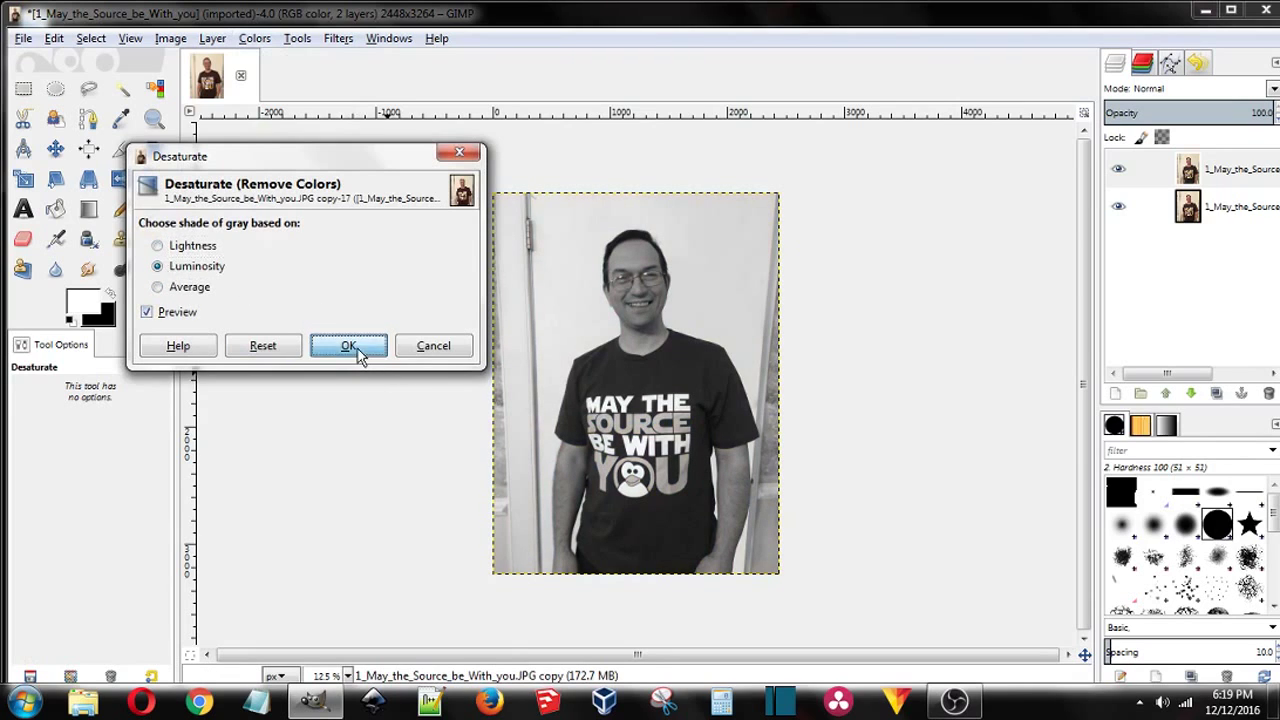
Step: In Brightness-Contrast, set the copy's Contrast to 127 and Brightness to about -58
{"action": "left_click", "coordinate": [258, 42]}
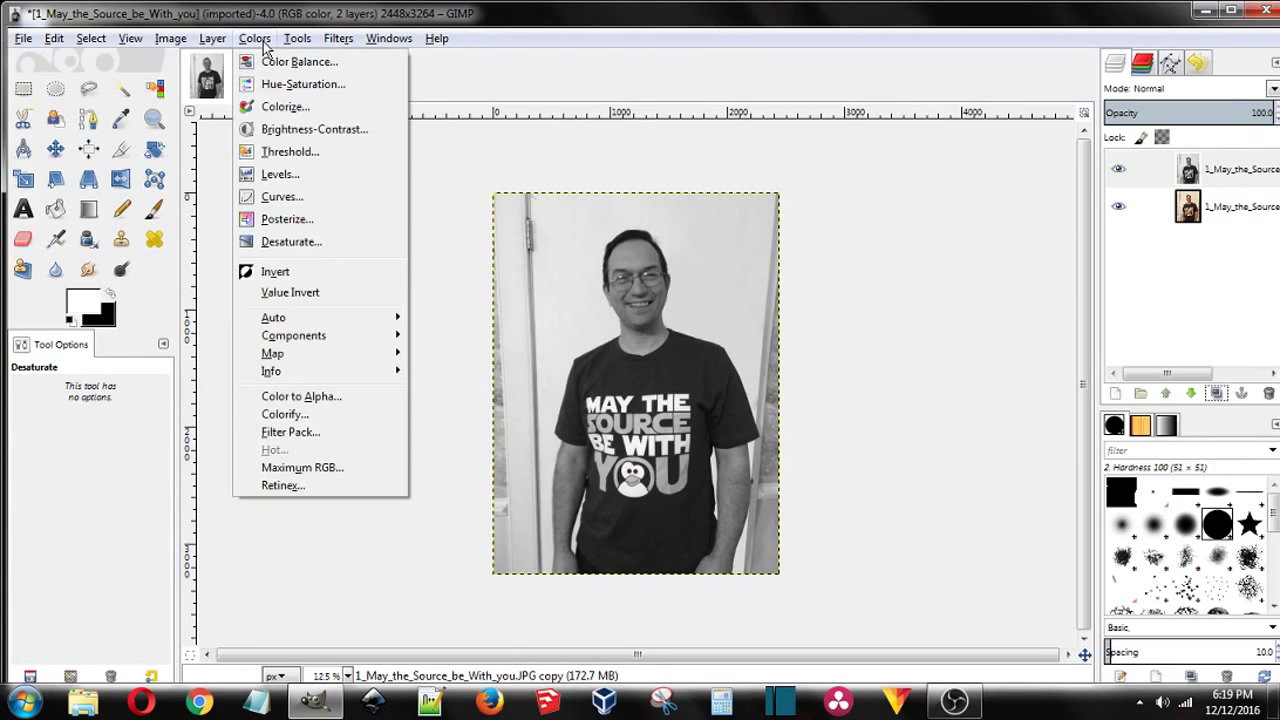
{"action": "left_click", "coordinate": [289, 131]}
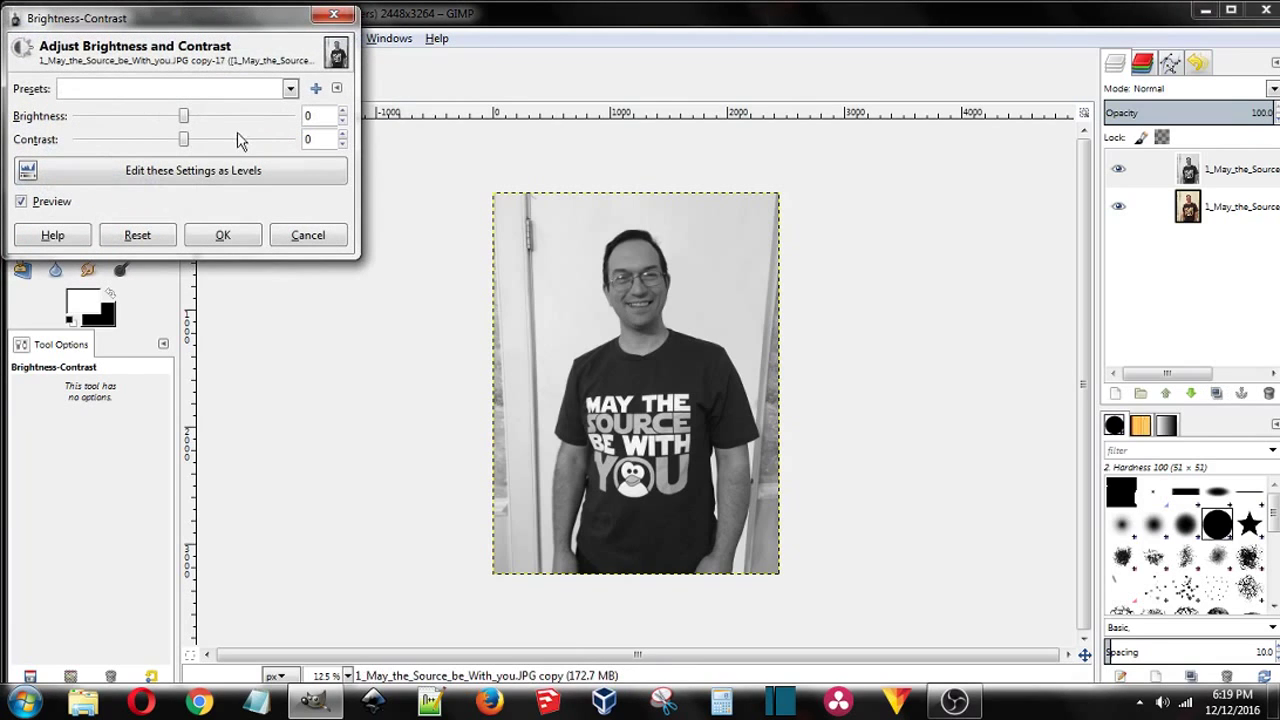
{"action": "left_click_drag", "start_coordinate": [184, 143], "coordinate": [309, 140]}
{"action": "left_click_drag", "start_coordinate": [187, 119], "coordinate": [133, 119]}
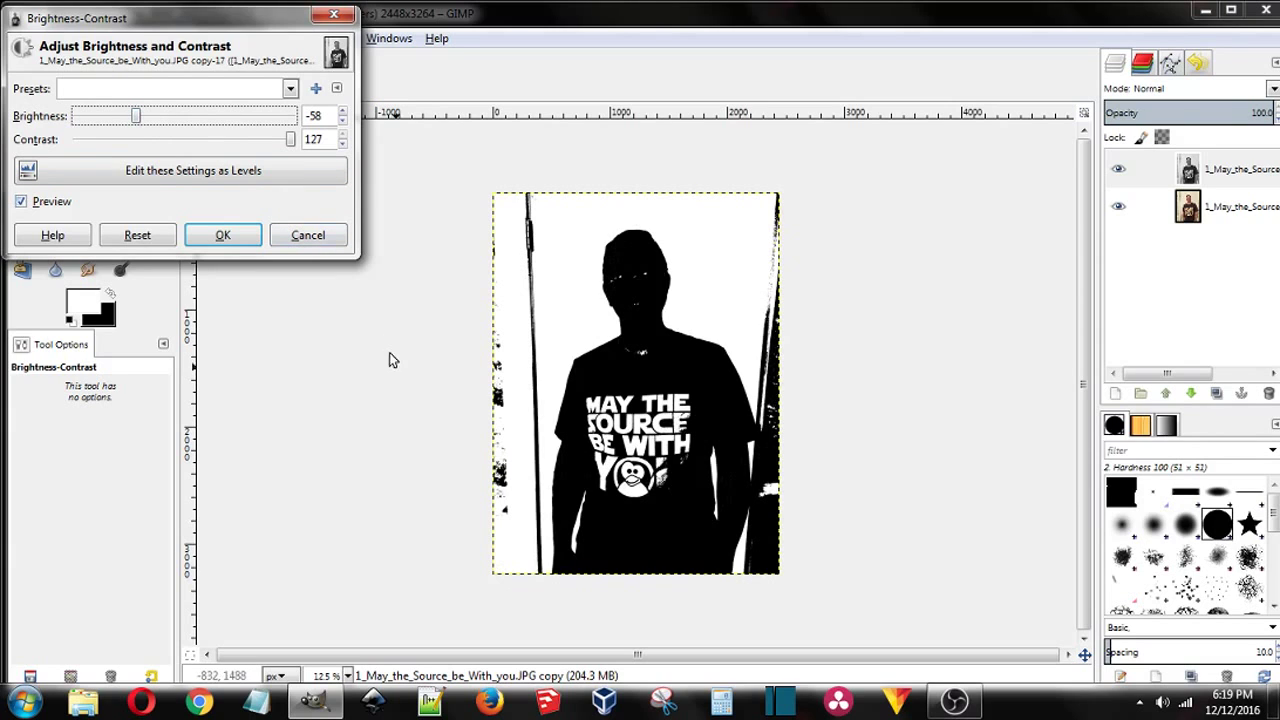
Step: Apply the brightness-contrast change and load the Pencil tool with black
{"action": "left_click", "coordinate": [221, 237]}
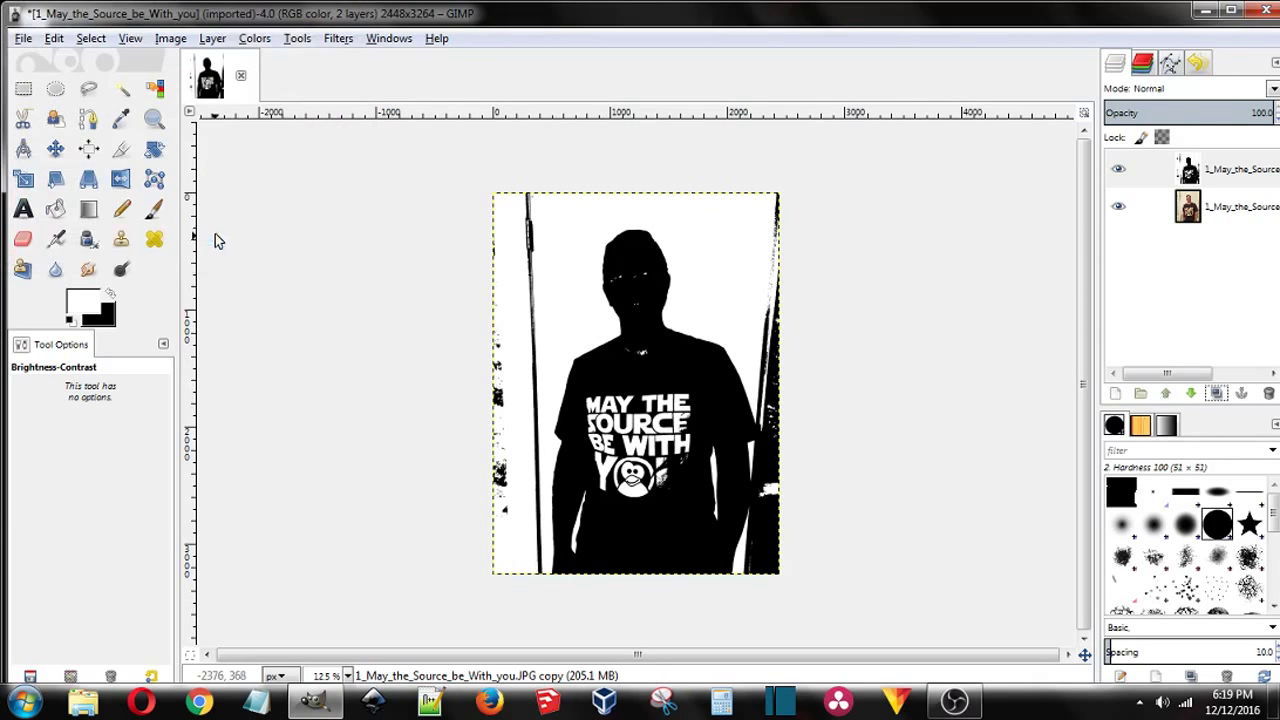
{"action": "left_click", "coordinate": [121, 208]}
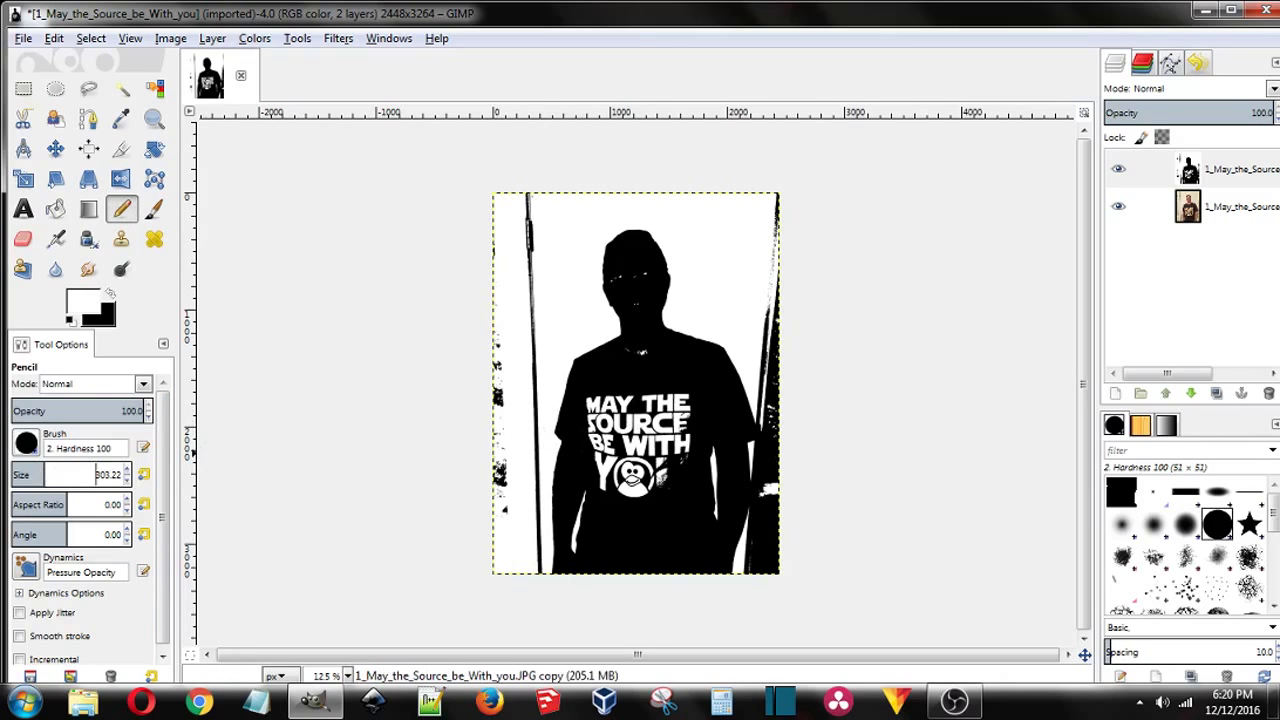
{"action": "left_click", "coordinate": [111, 296]}
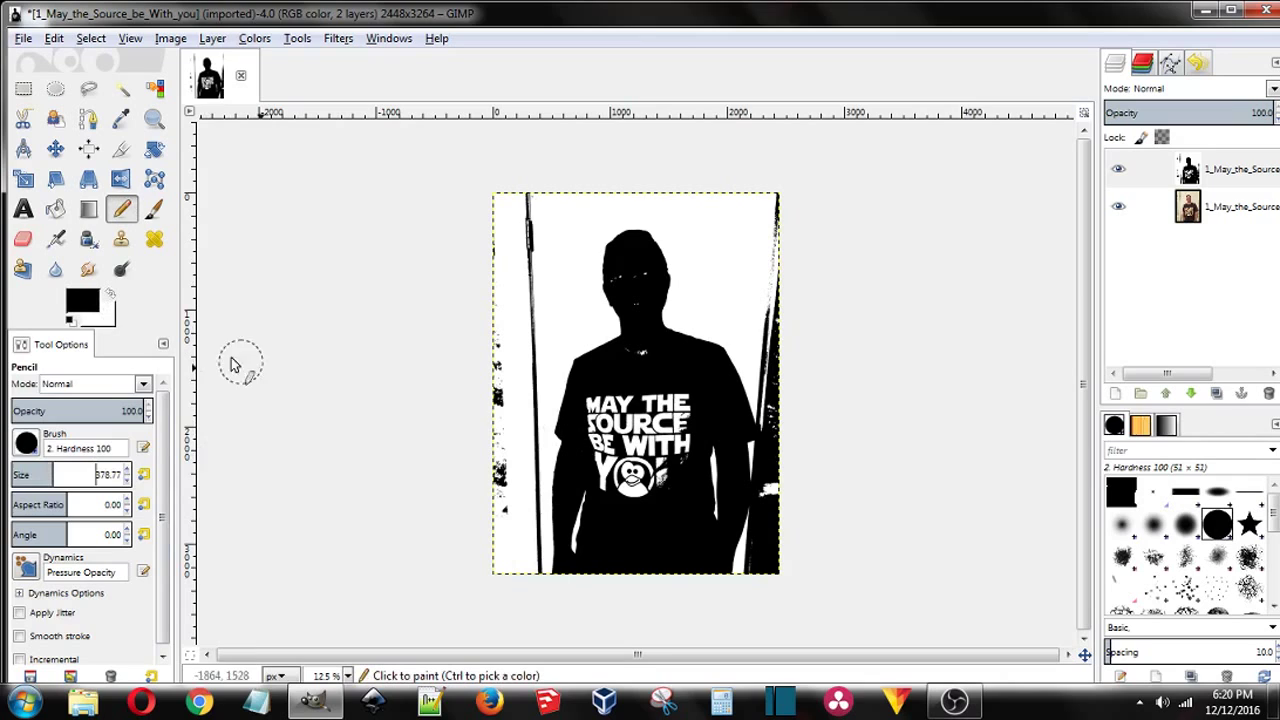
Step: Paint the white shirt lettering and facial specks solid black
{"action": "mouse_move", "coordinate": [605, 414]}
{"action": "left_mouse_down"}
{"action": "mouse_move", "coordinate": [670, 460]}
{"action": "mouse_move", "coordinate": [650, 490]}
{"action": "mouse_move", "coordinate": [640, 445]}
{"action": "mouse_move", "coordinate": [627, 490]}
{"action": "mouse_move", "coordinate": [607, 450]}
{"action": "mouse_move", "coordinate": [640, 377]}
{"action": "mouse_move", "coordinate": [600, 234]}
{"action": "mouse_move", "coordinate": [632, 288]}
{"action": "mouse_move", "coordinate": [628, 308]}
{"action": "mouse_move", "coordinate": [636, 300]}
{"action": "left_mouse_up"}
{"action": "scroll", "coordinate": [624, 295], "scroll_direction": "up", "scroll_amount": 5}
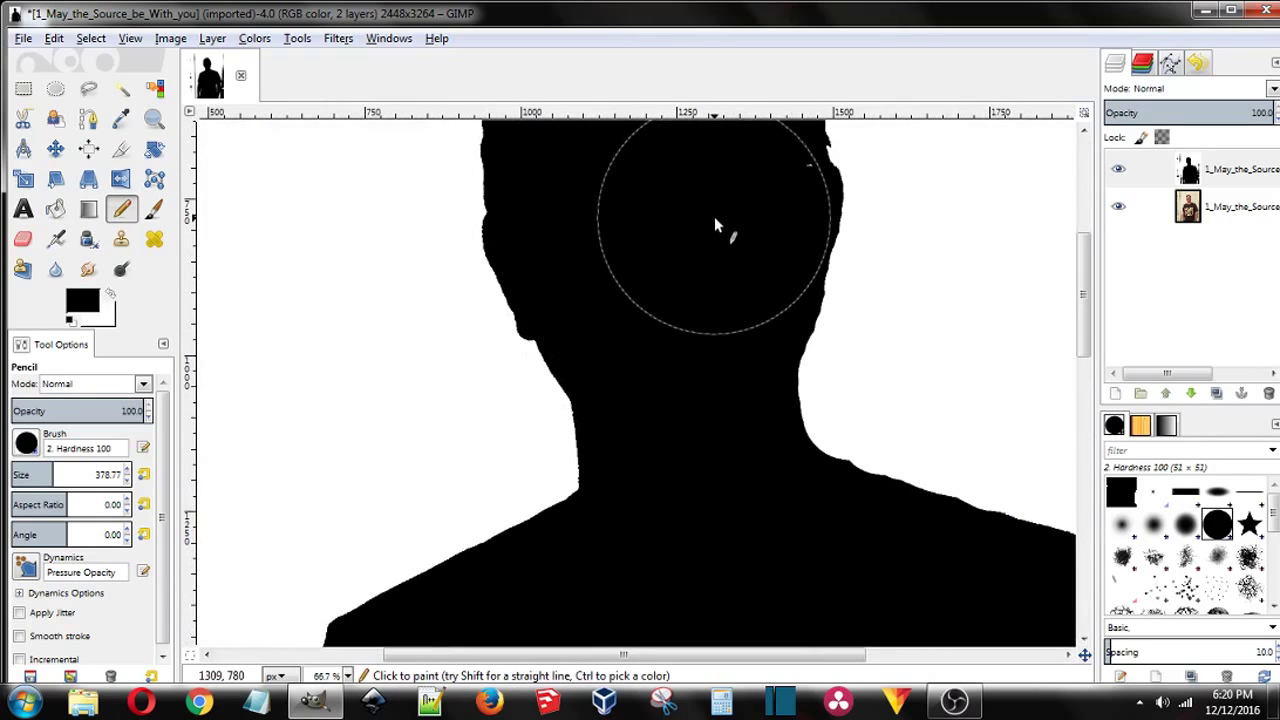
{"action": "scroll", "coordinate": [704, 290], "scroll_direction": "down", "scroll_amount": 3}
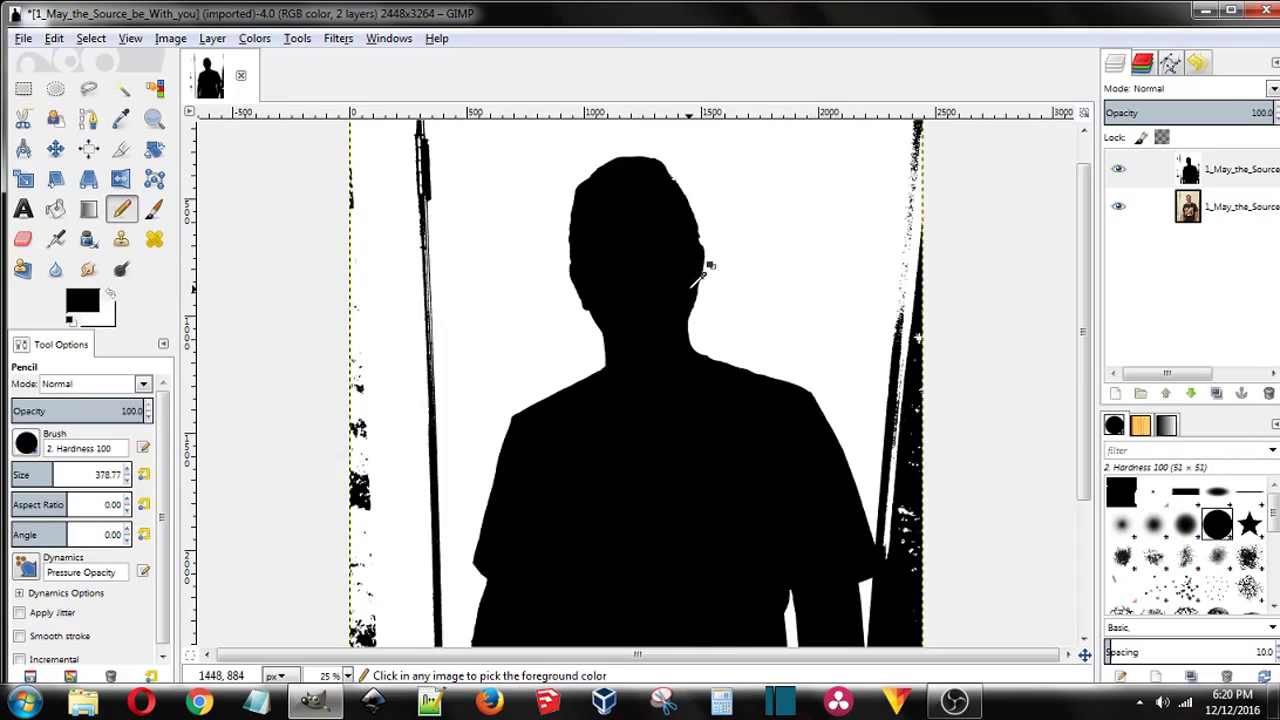
{"action": "scroll", "coordinate": [702, 272], "scroll_direction": "down", "scroll_amount": 1}
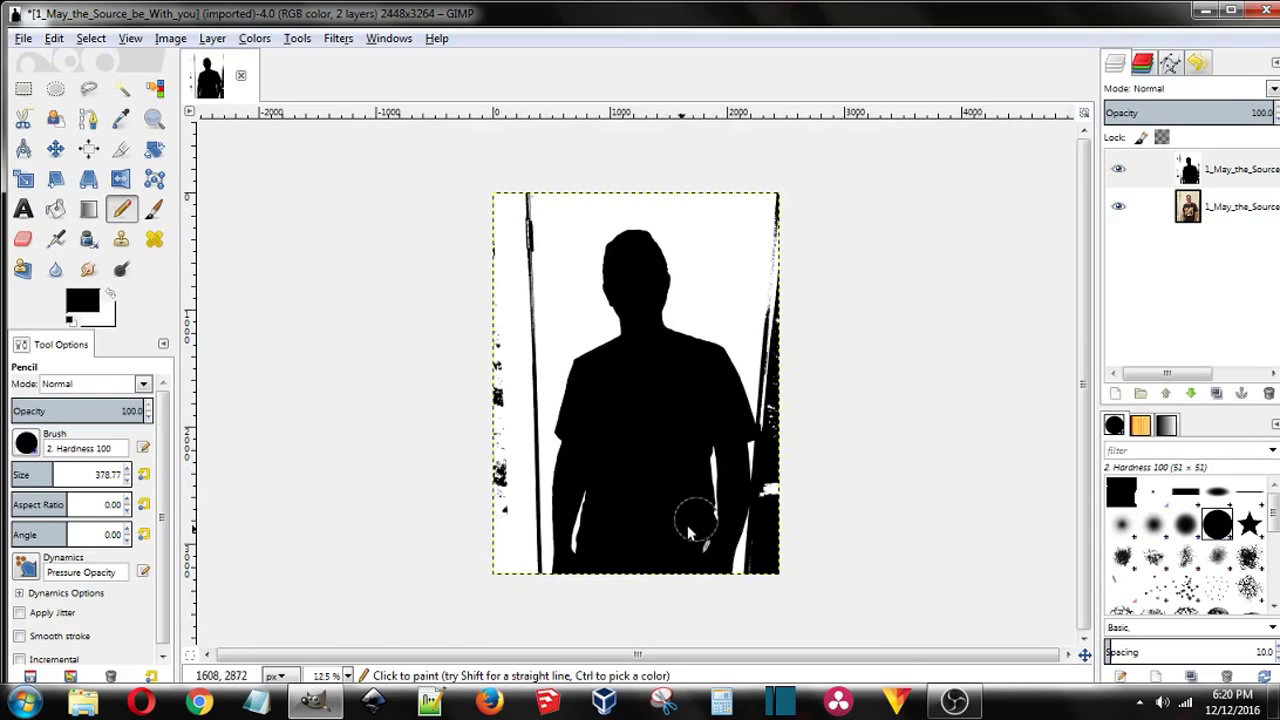
Step: Switch the pencil to white and paint over the left and right black poles
{"action": "left_click", "coordinate": [110, 296]}
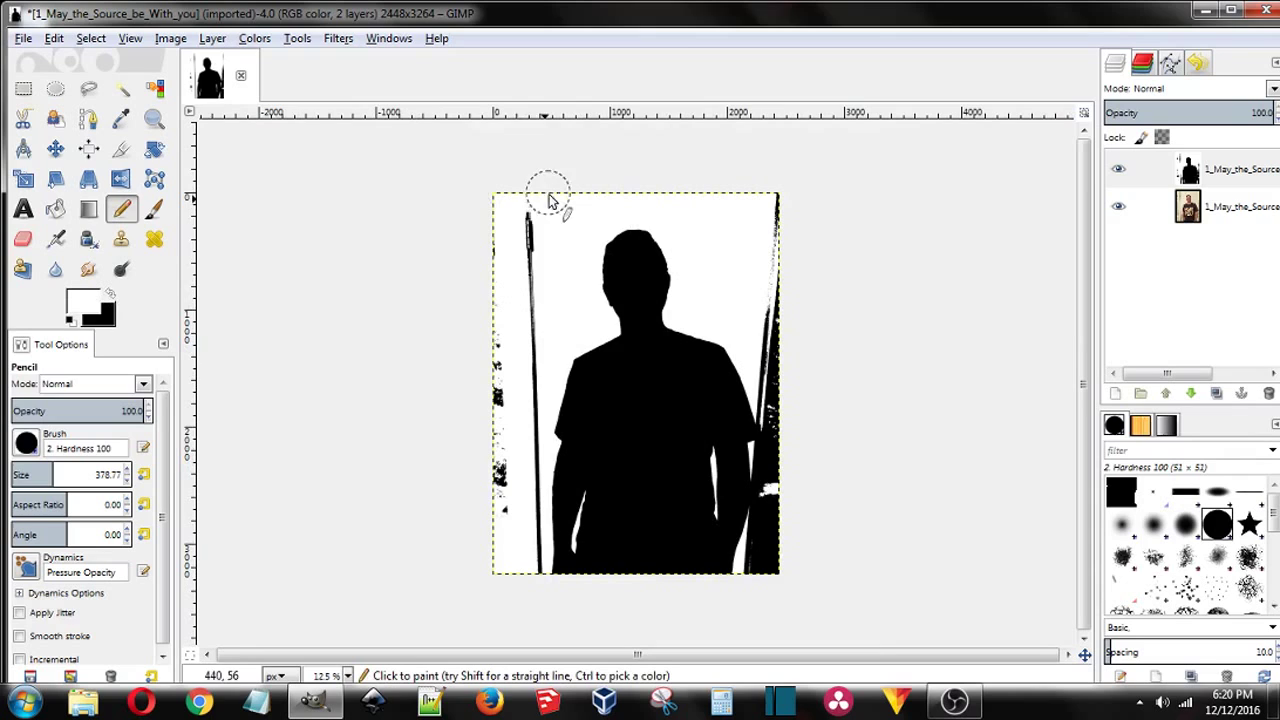
{"action": "mouse_move", "coordinate": [548, 200]}
{"action": "left_mouse_down"}
{"action": "mouse_move", "coordinate": [520, 290]}
{"action": "mouse_move", "coordinate": [523, 354]}
{"action": "mouse_move", "coordinate": [546, 323]}
{"action": "mouse_move", "coordinate": [518, 425]}
{"action": "mouse_move", "coordinate": [523, 491]}
{"action": "mouse_move", "coordinate": [528, 391]}
{"action": "mouse_move", "coordinate": [523, 574]}
{"action": "mouse_move", "coordinate": [503, 480]}
{"action": "mouse_move", "coordinate": [503, 257]}
{"action": "left_mouse_up"}
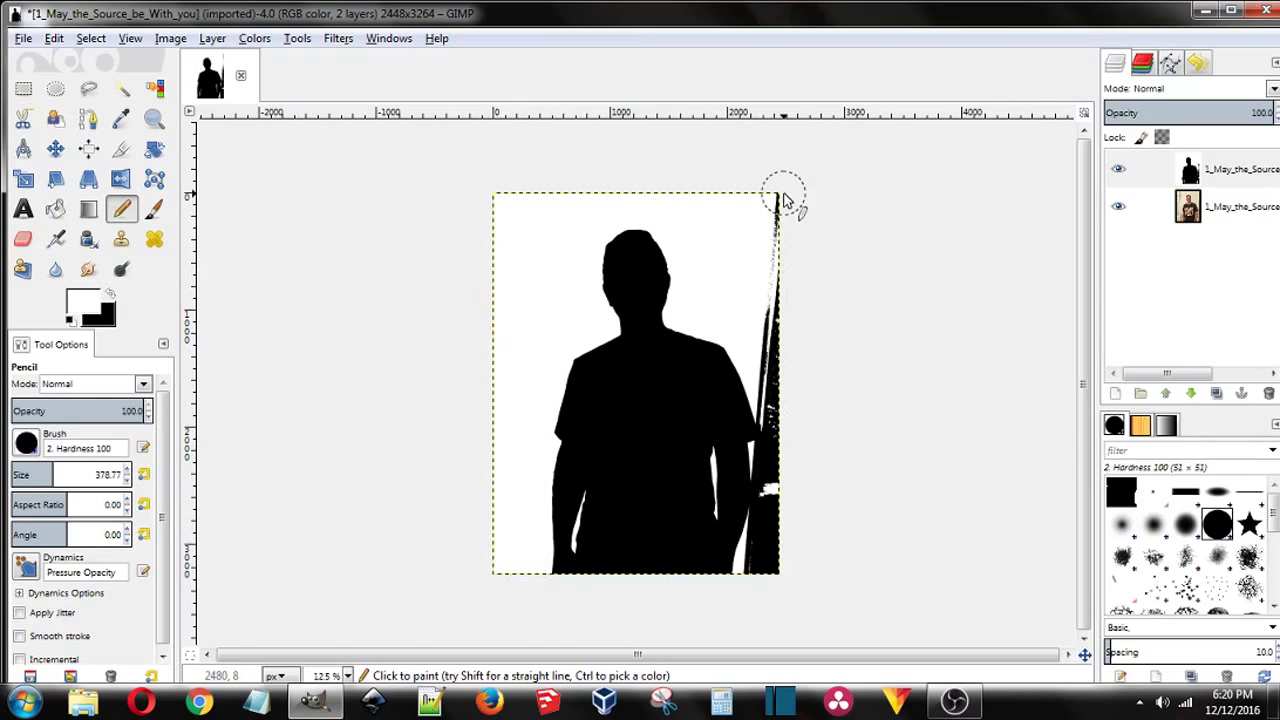
{"action": "mouse_move", "coordinate": [784, 200]}
{"action": "left_mouse_down"}
{"action": "mouse_move", "coordinate": [766, 351]}
{"action": "mouse_move", "coordinate": [800, 449]}
{"action": "mouse_move", "coordinate": [783, 468]}
{"action": "mouse_move", "coordinate": [794, 509]}
{"action": "mouse_move", "coordinate": [772, 552]}
{"action": "mouse_move", "coordinate": [771, 529]}
{"action": "mouse_move", "coordinate": [783, 535]}
{"action": "mouse_move", "coordinate": [759, 578]}
{"action": "left_mouse_up"}
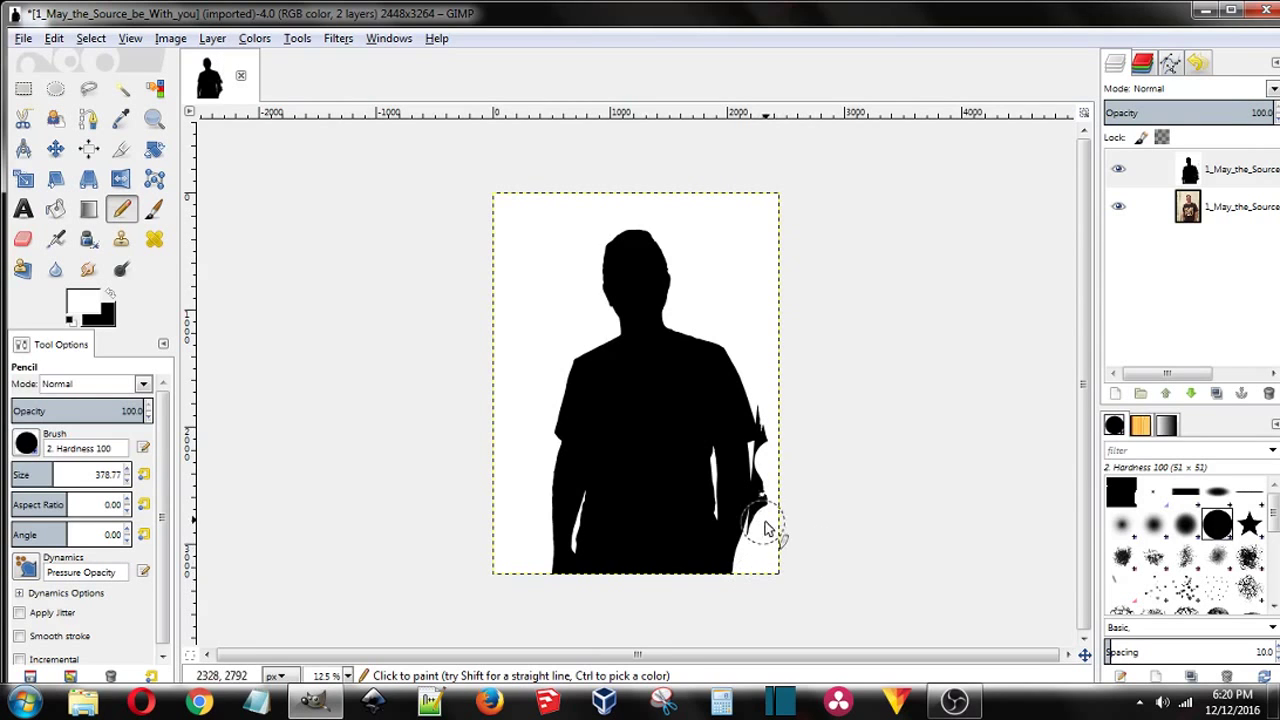
Step: Zoom in and paint white over the black fragment and strip beside the arm
{"action": "key", "text": "ctrl"}
{"action": "scroll", "coordinate": [785, 477], "scroll_direction": "up", "scroll_amount": 4}
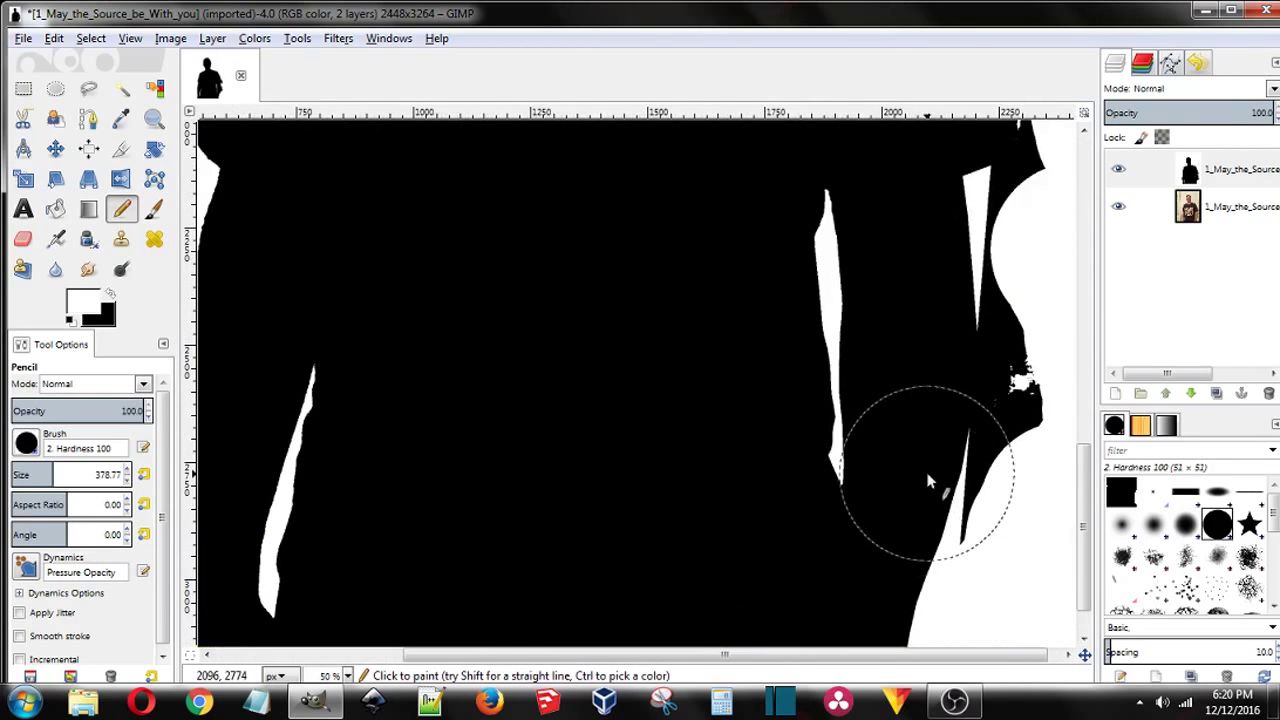
{"action": "scroll", "coordinate": [700, 460], "scroll_direction": "right", "scroll_amount": 3}
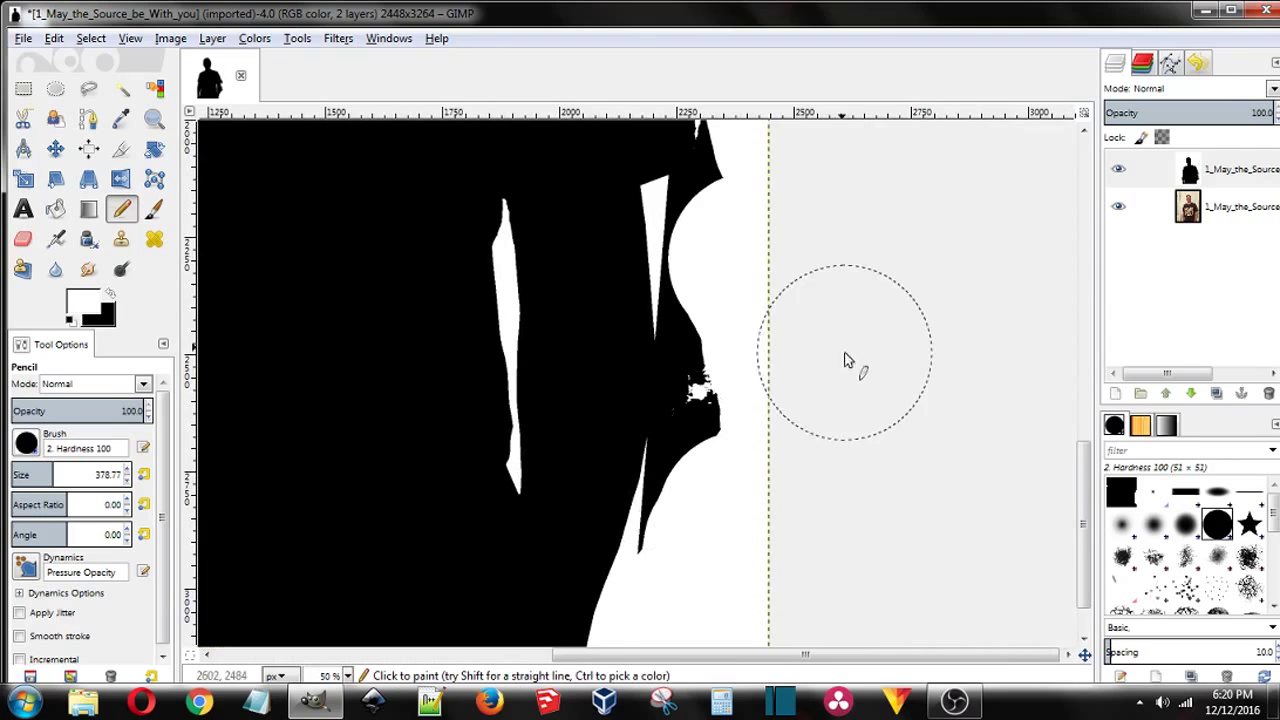
{"action": "left_click", "coordinate": [740, 258]}
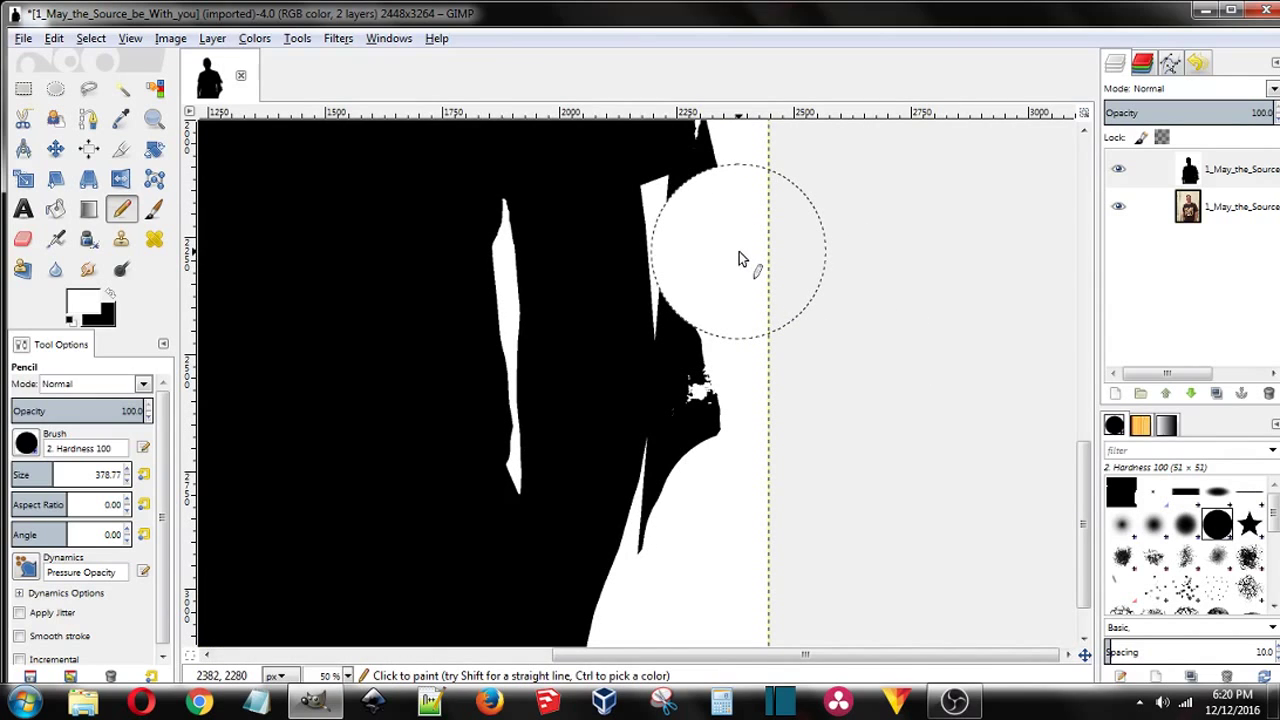
{"action": "left_click", "coordinate": [752, 460], "text": "shift"}
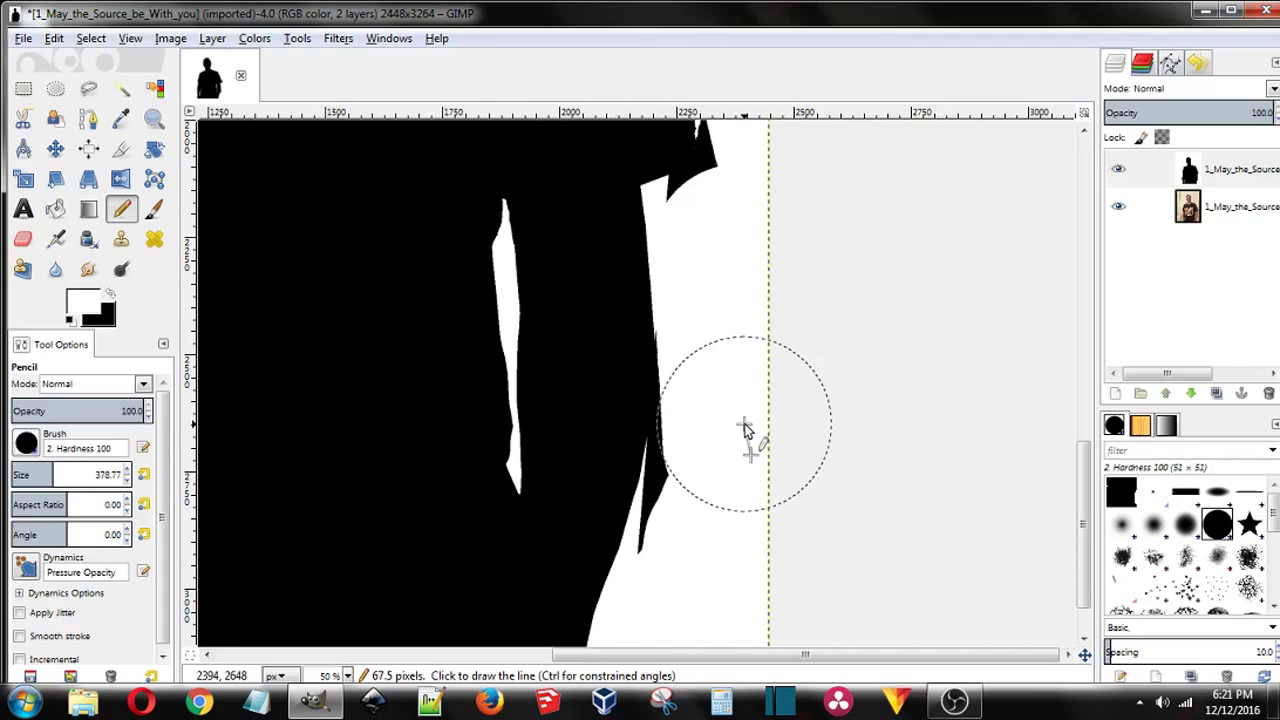
{"action": "left_click", "coordinate": [745, 428], "text": "shift"}
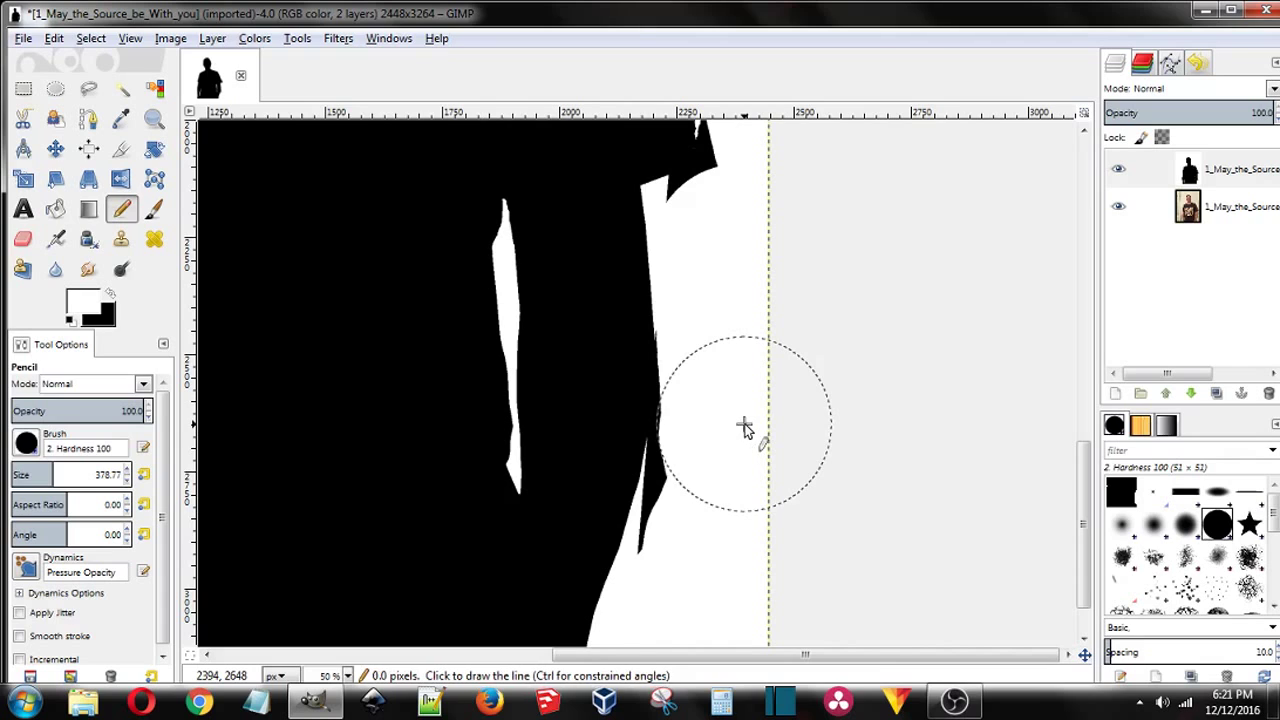
{"action": "left_click", "coordinate": [706, 560], "text": "shift"}
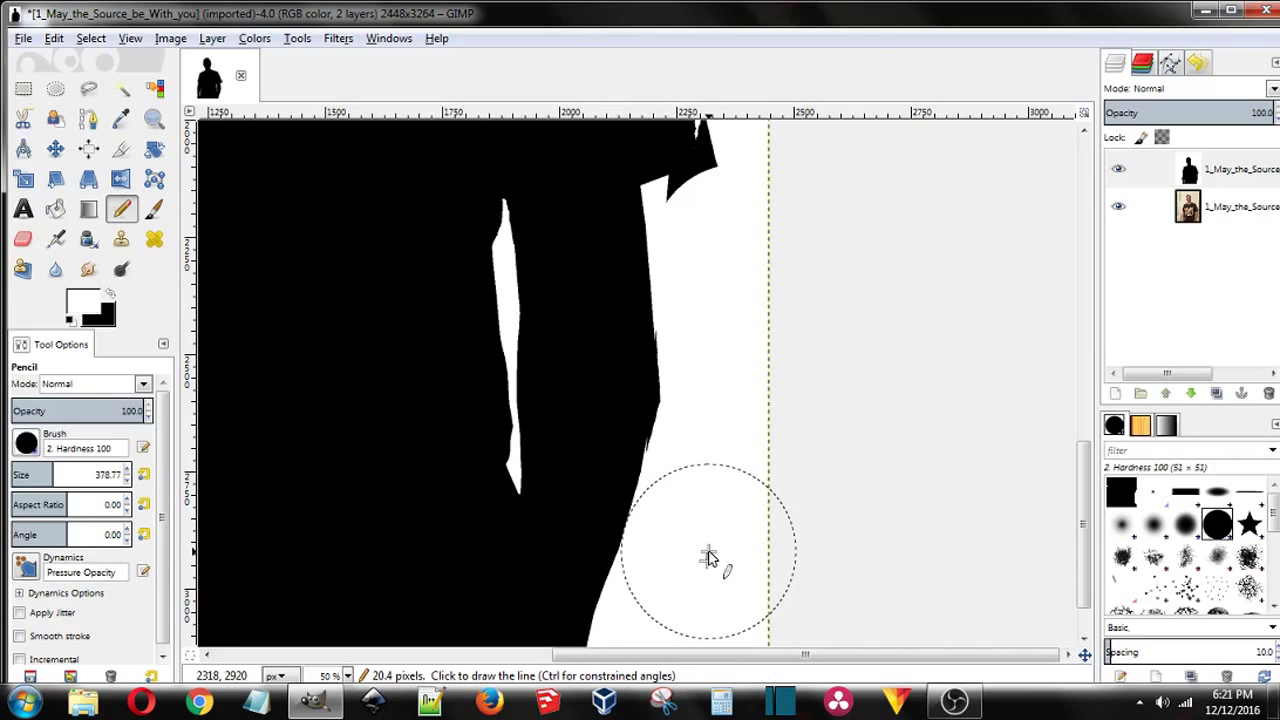
Step: Draw straight white lines up the edge and over the spikes by the arm, then shrink the brush
{"action": "left_click", "coordinate": [742, 404]}
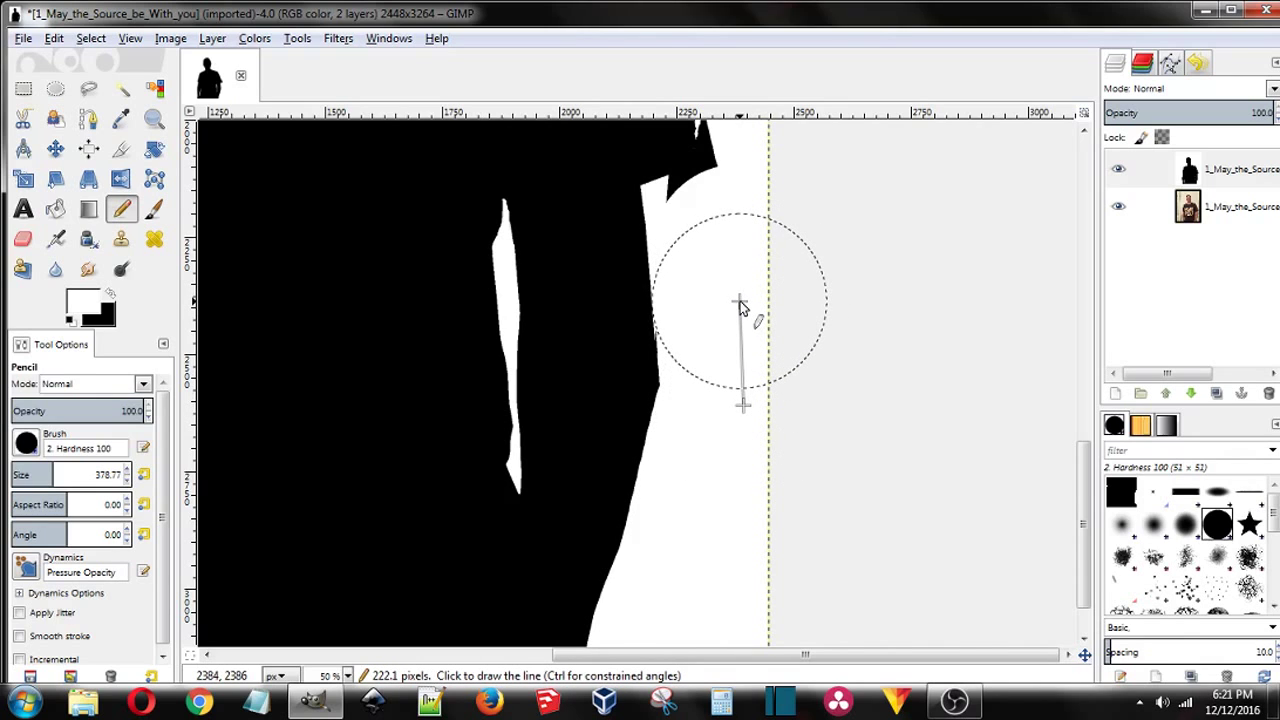
{"action": "left_click", "coordinate": [740, 301], "text": "shift"}
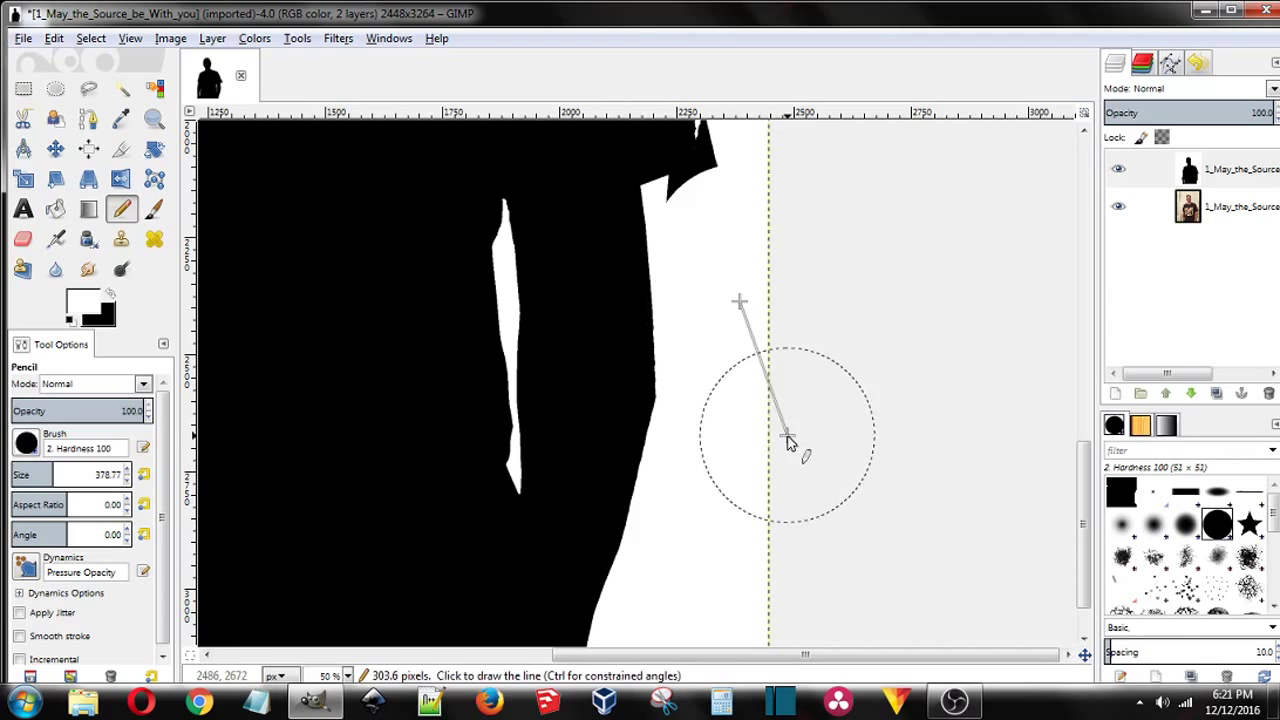
{"action": "left_click", "coordinate": [743, 245], "text": "shift"}
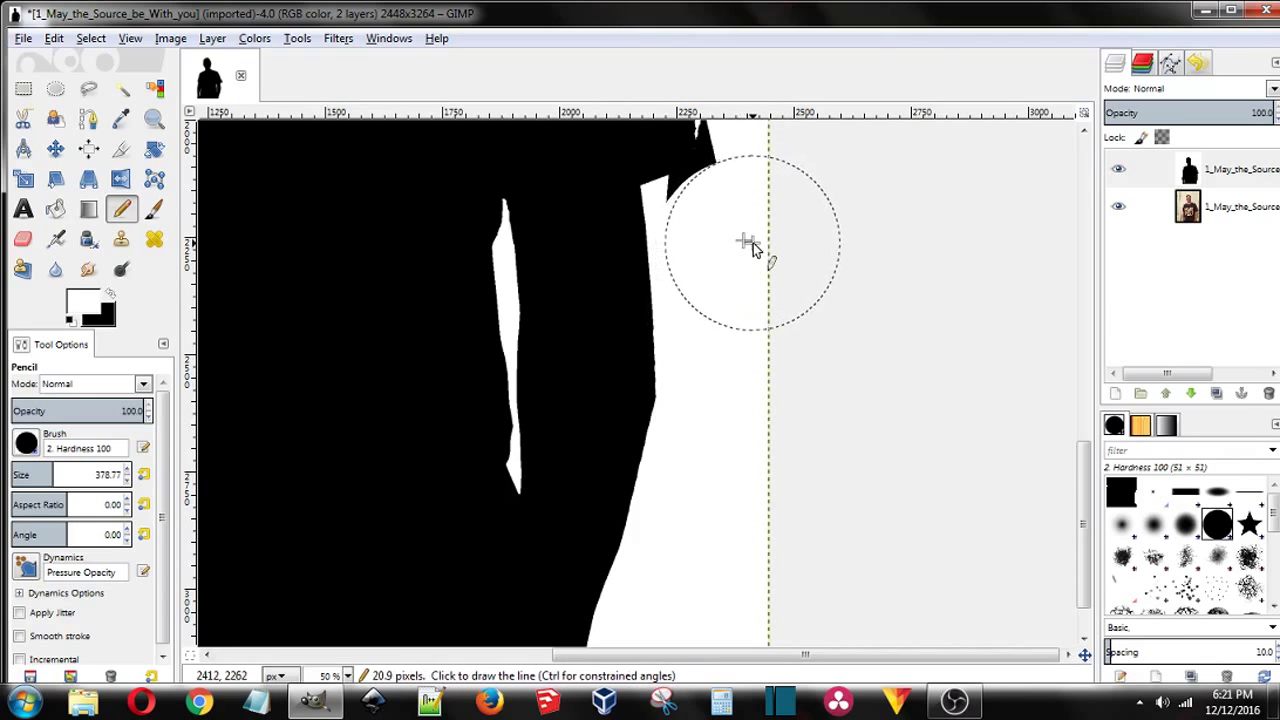
{"action": "key", "text": "space"}
{"action": "key", "text": "space"}
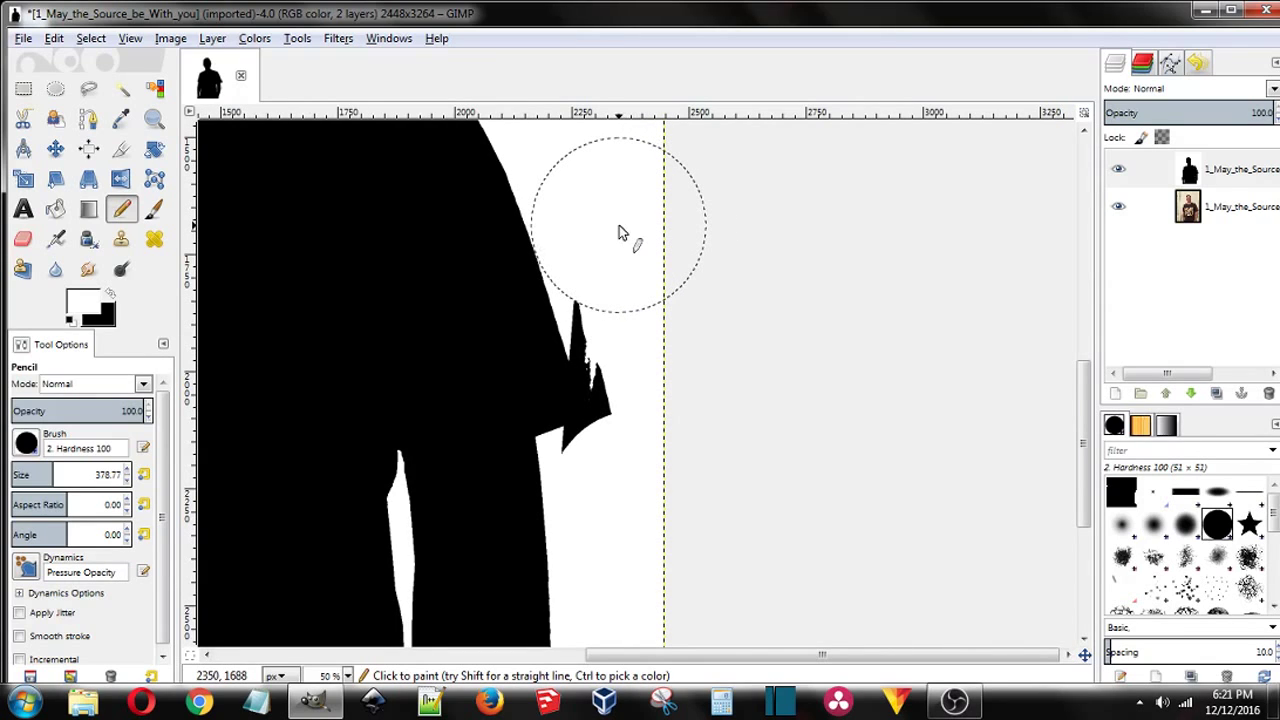
{"action": "key", "text": "shift"}
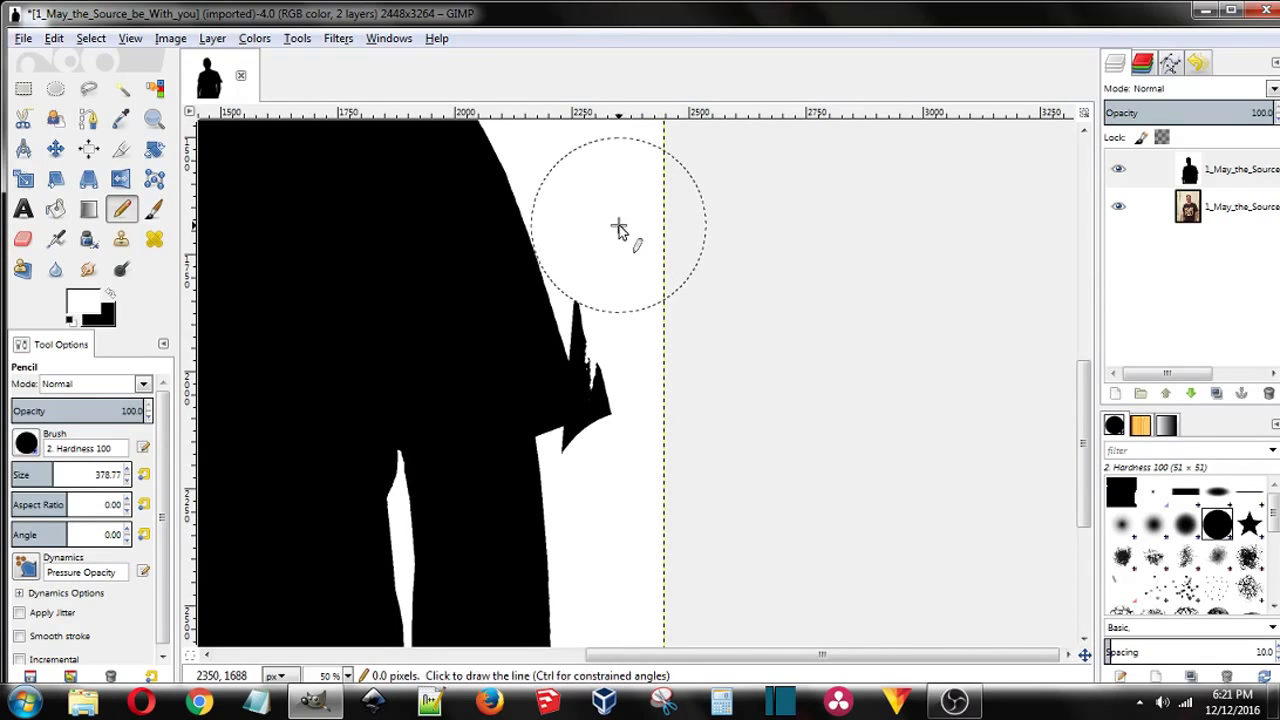
{"action": "left_click", "coordinate": [672, 421], "text": "shift"}
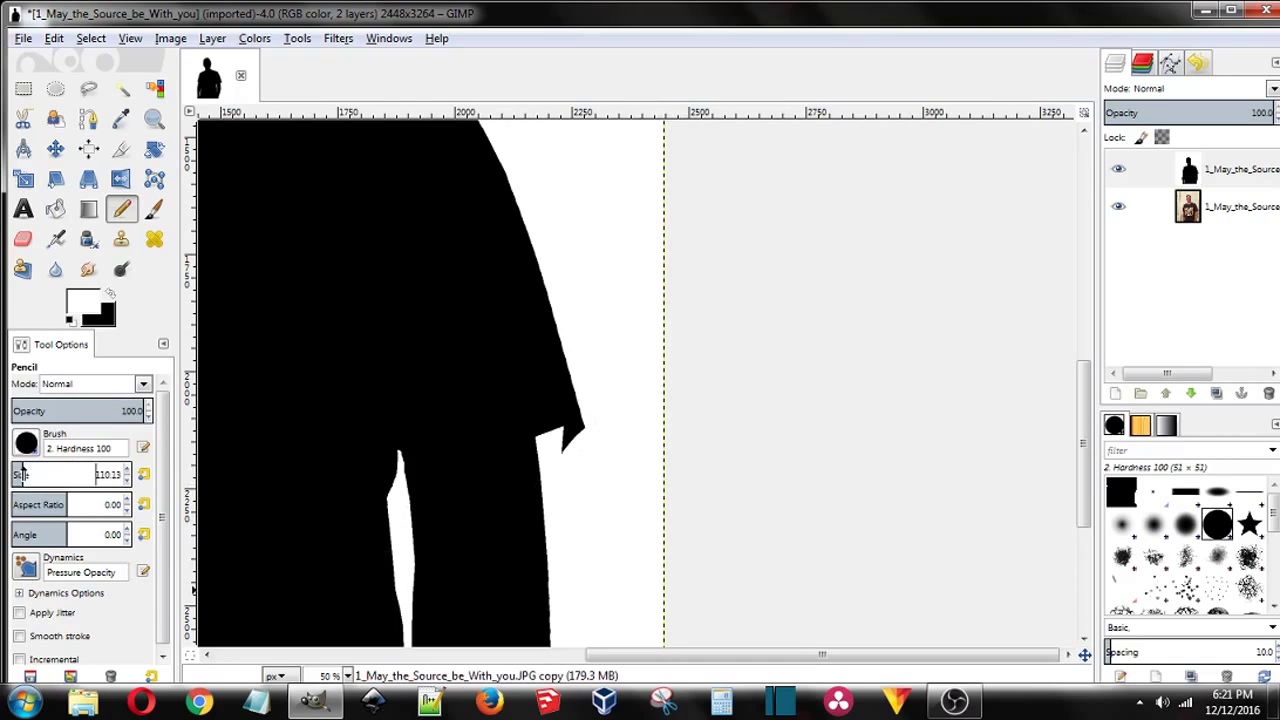
{"action": "left_click_drag", "start_coordinate": [18, 475], "coordinate": [15, 475]}
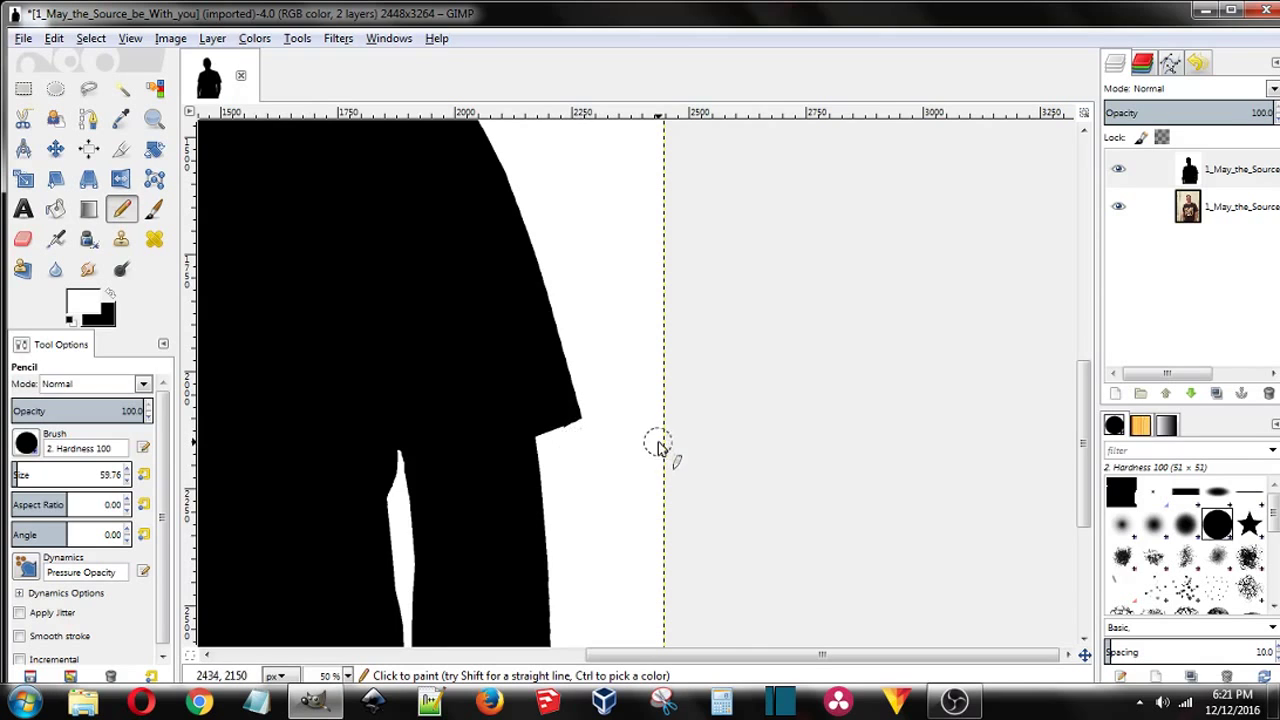
{"action": "scroll", "coordinate": [680, 386], "scroll_direction": "down", "scroll_amount": 3, "text": "ctrl"}
{"action": "scroll", "coordinate": [680, 386], "scroll_direction": "down", "scroll_amount": 1, "text": "ctrl"}
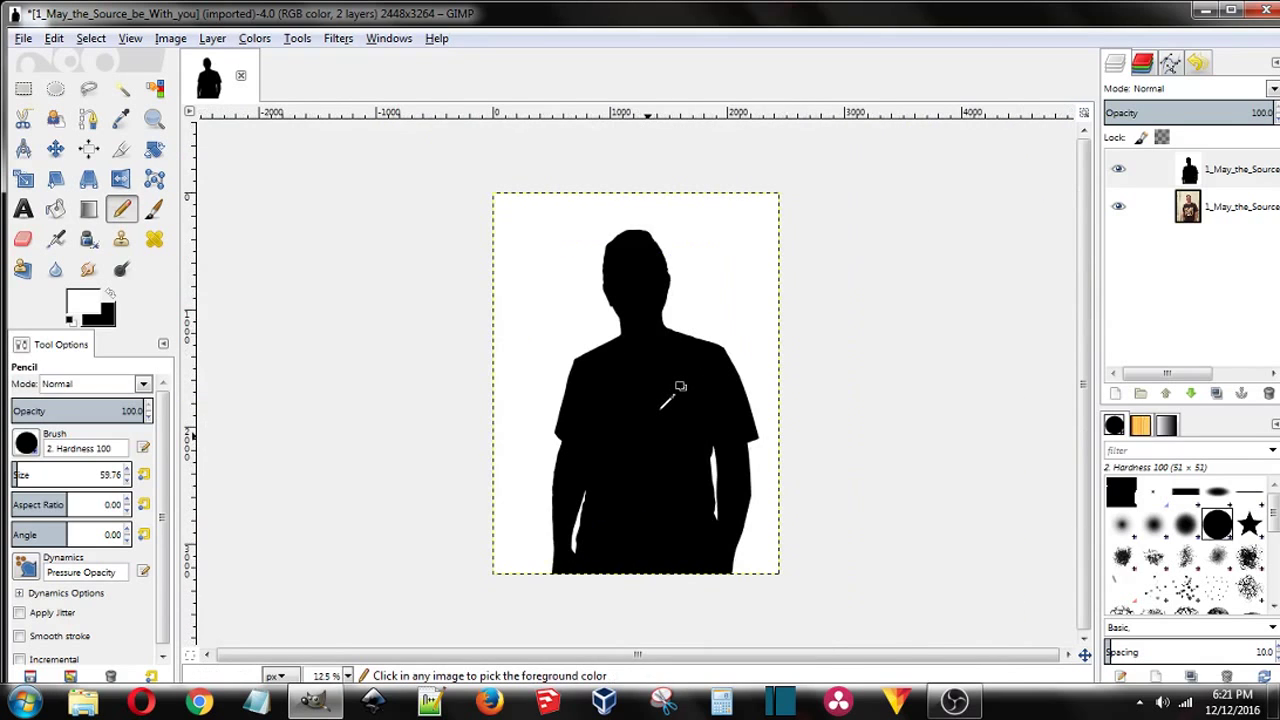
Step: Invert the silhouette to white-on-black, copy it, hide its layer, and select the photo layer
{"action": "left_click", "coordinate": [255, 40]}
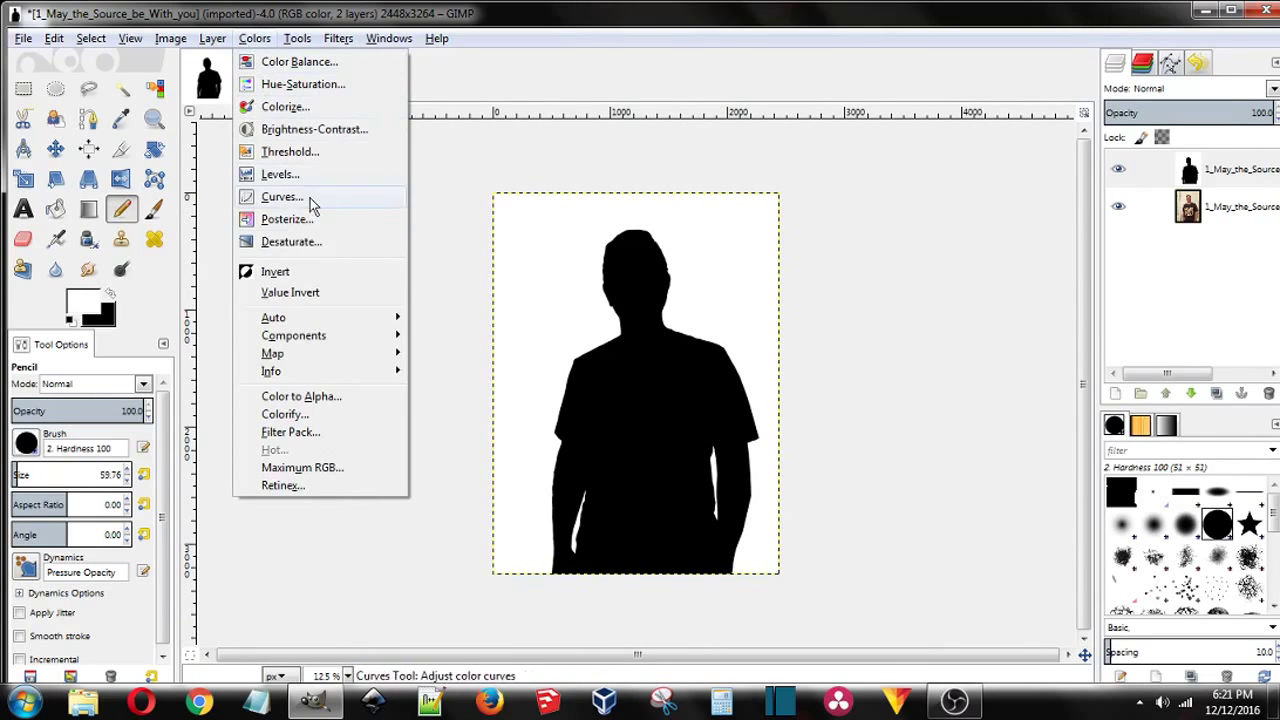
{"action": "left_click", "coordinate": [286, 278]}
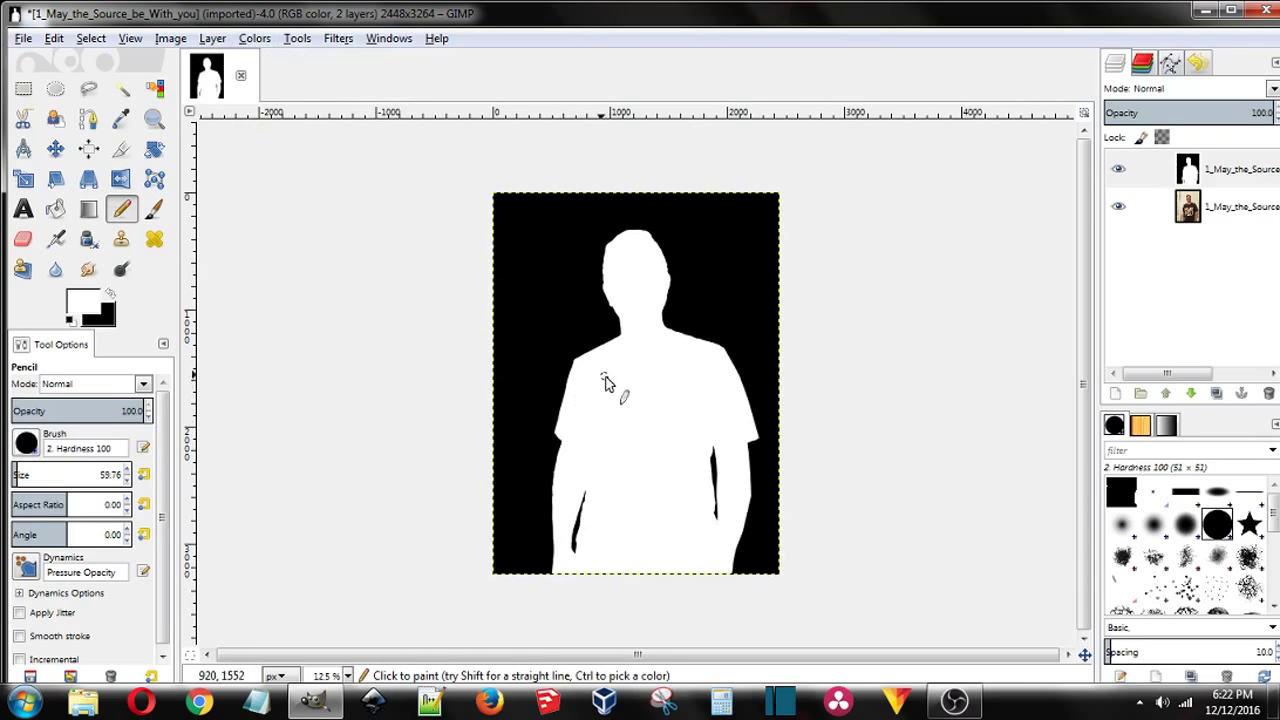
{"action": "left_click", "coordinate": [48, 39]}
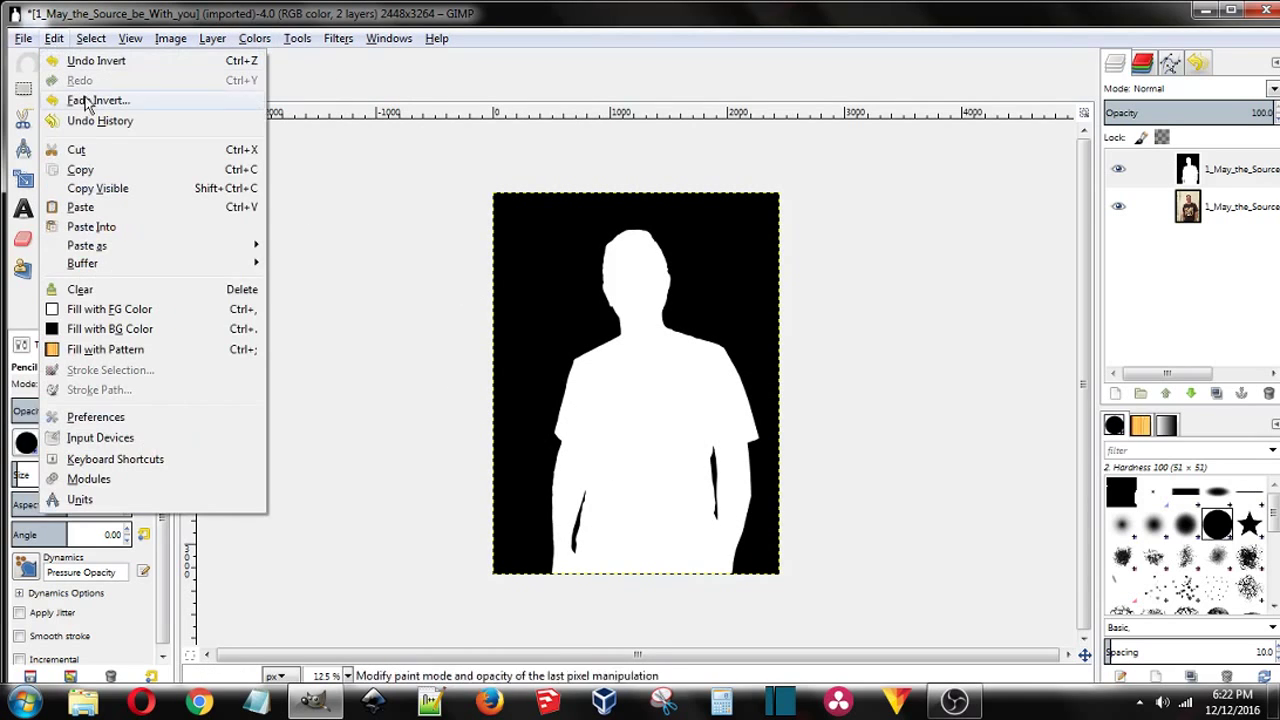
{"action": "left_click", "coordinate": [96, 172]}
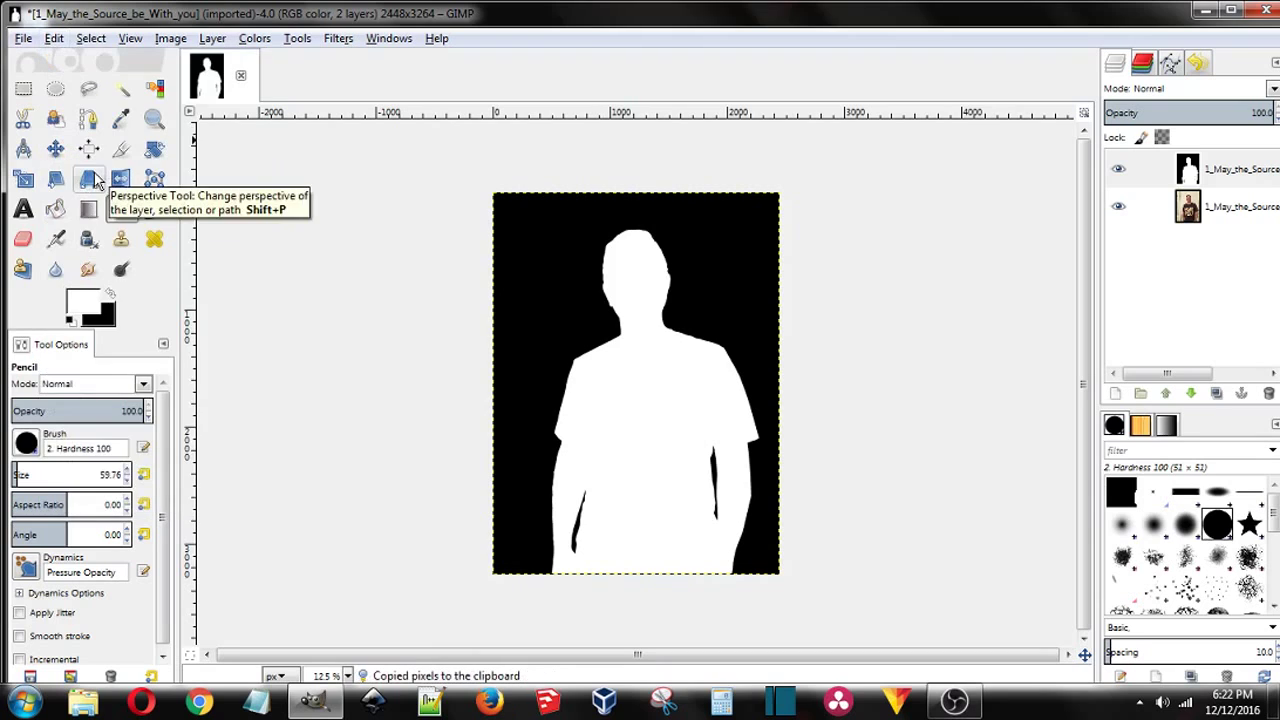
{"action": "left_click", "coordinate": [1118, 169]}
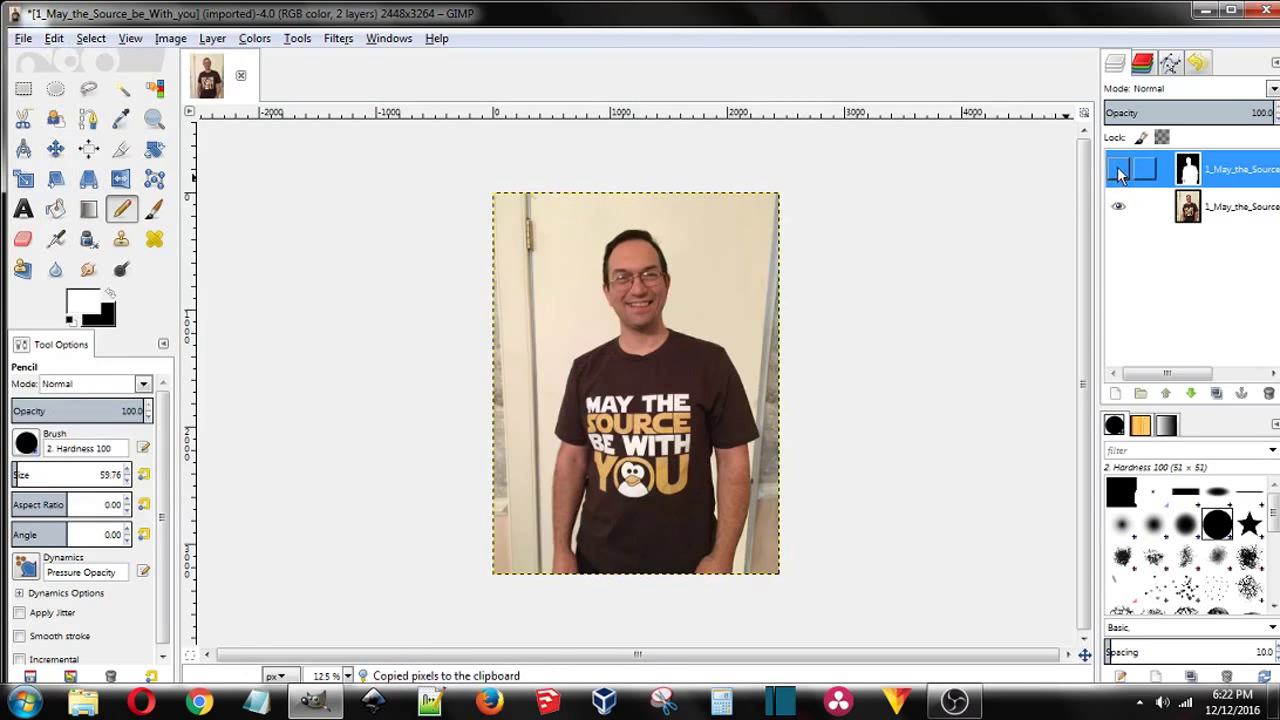
{"action": "left_click", "coordinate": [1168, 213]}
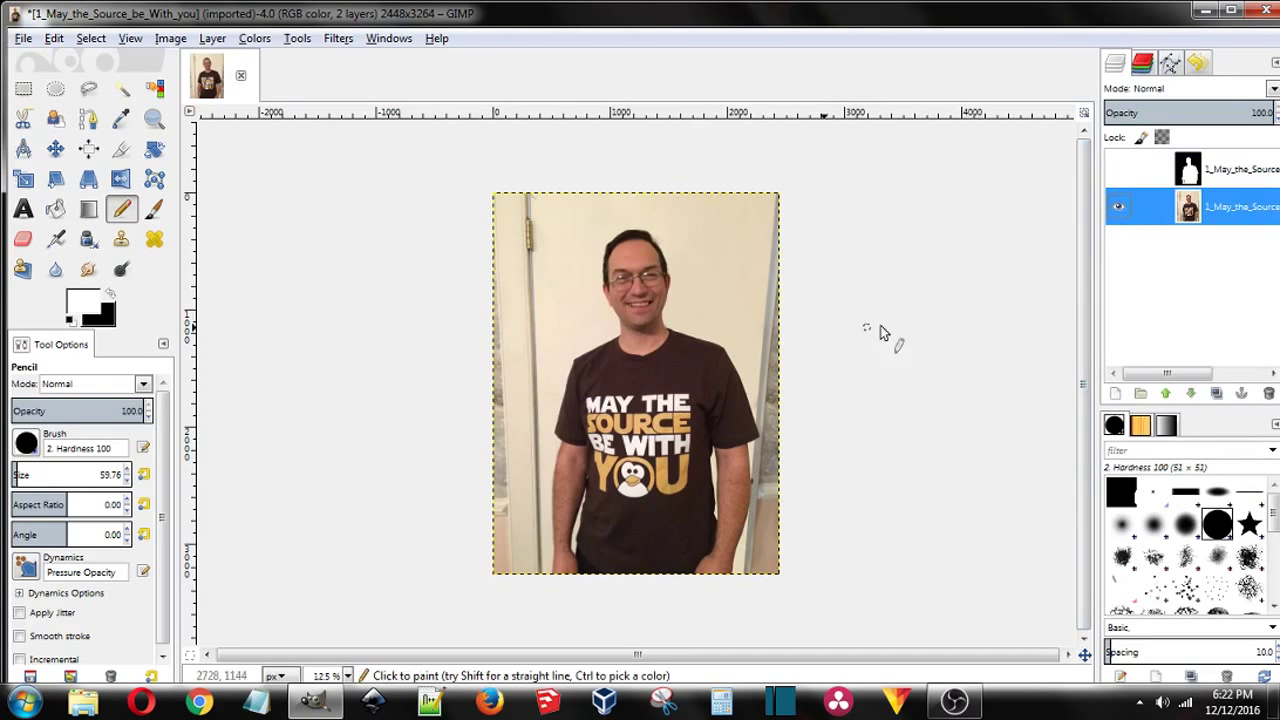
Step: Add a white full-opacity layer mask to the photo, paste the silhouette into it, and anchor it
{"action": "left_click", "coordinate": [216, 42]}
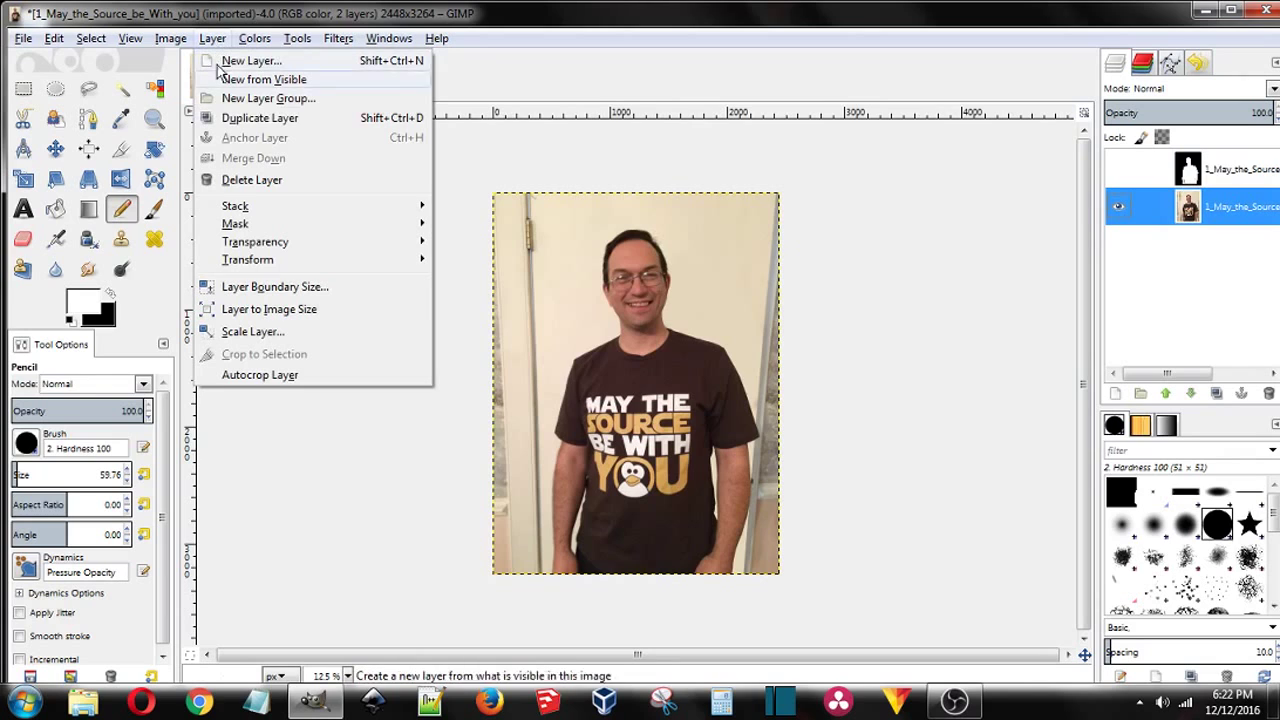
{"action": "mouse_move", "coordinate": [258, 228]}
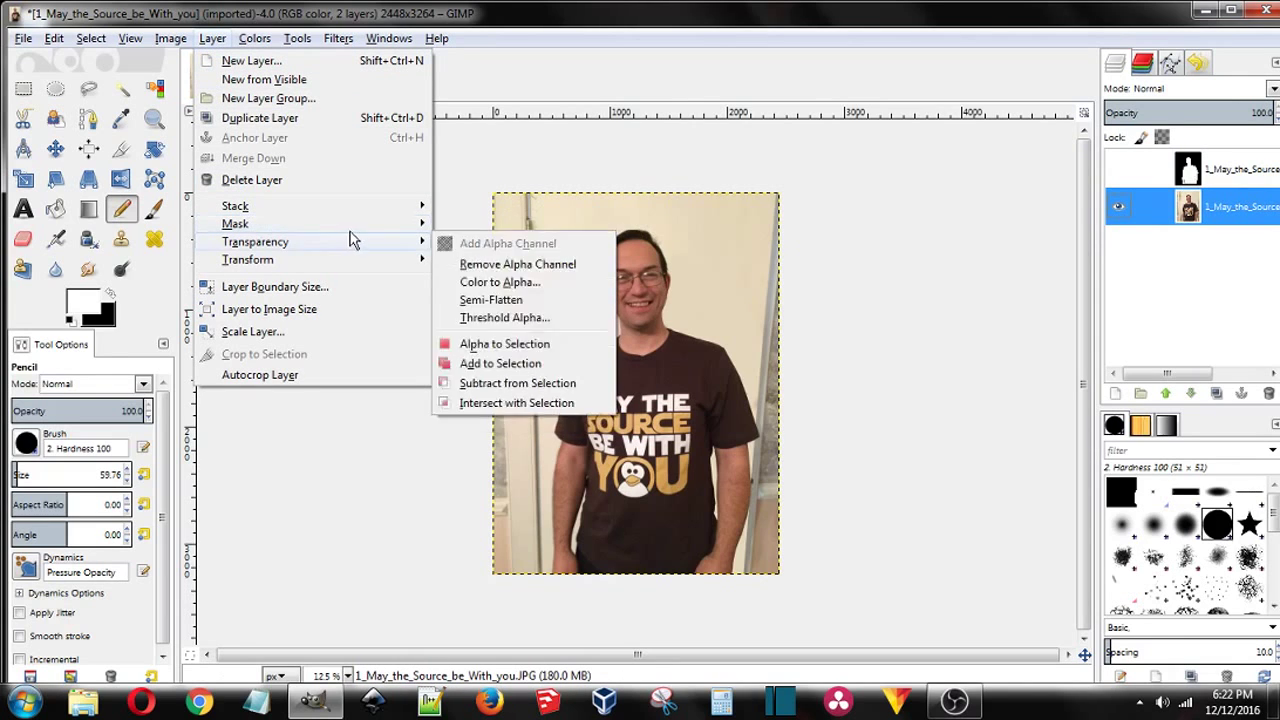
{"action": "left_click", "coordinate": [471, 230]}
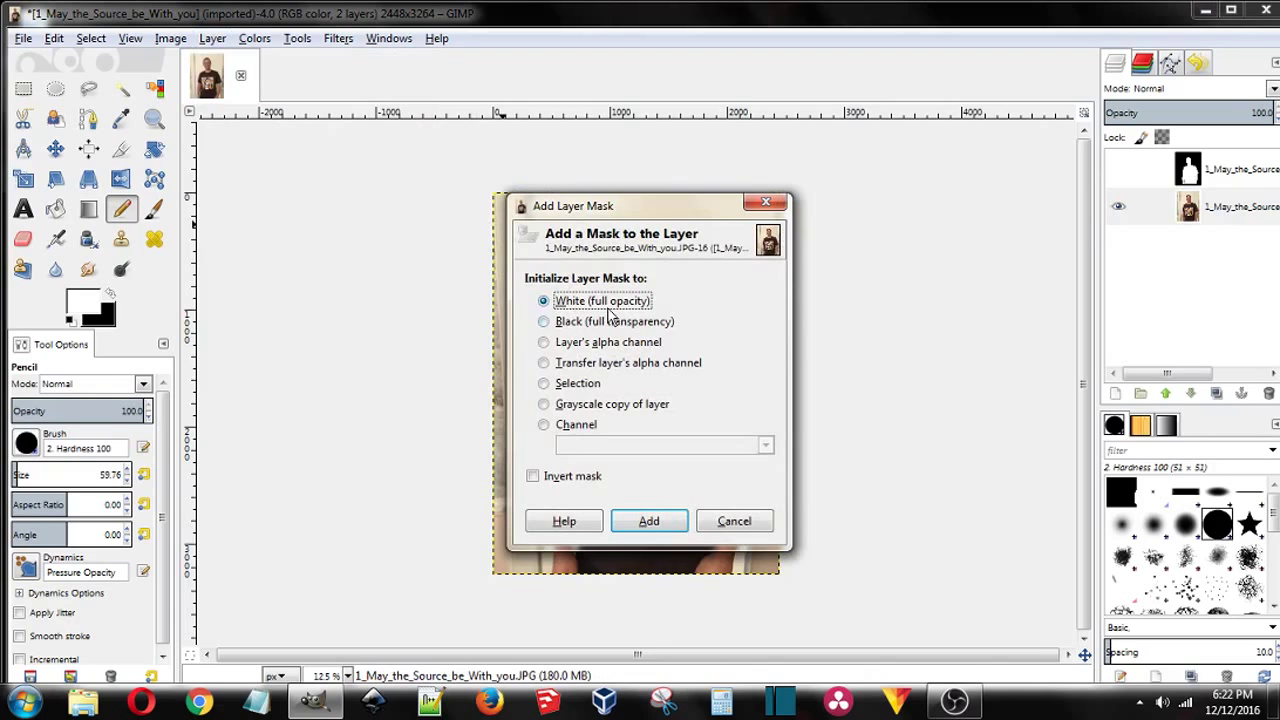
{"action": "left_click", "coordinate": [648, 520]}
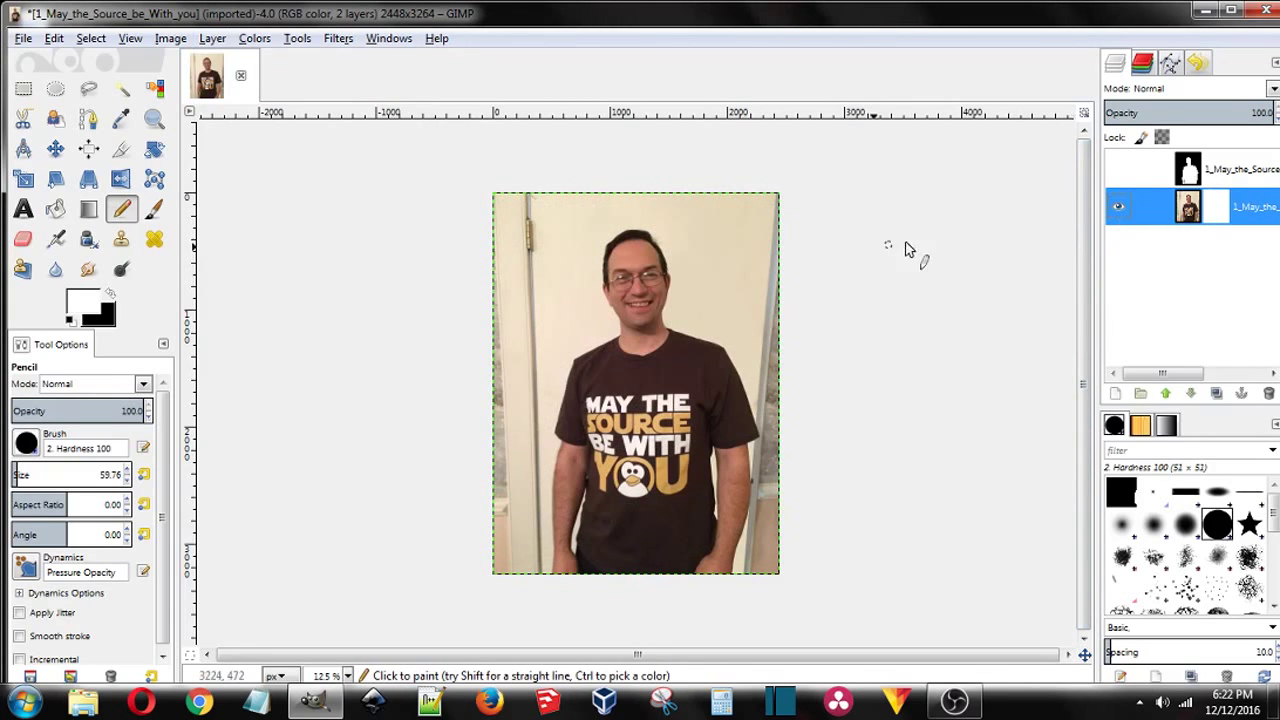
{"action": "left_click", "coordinate": [56, 39]}
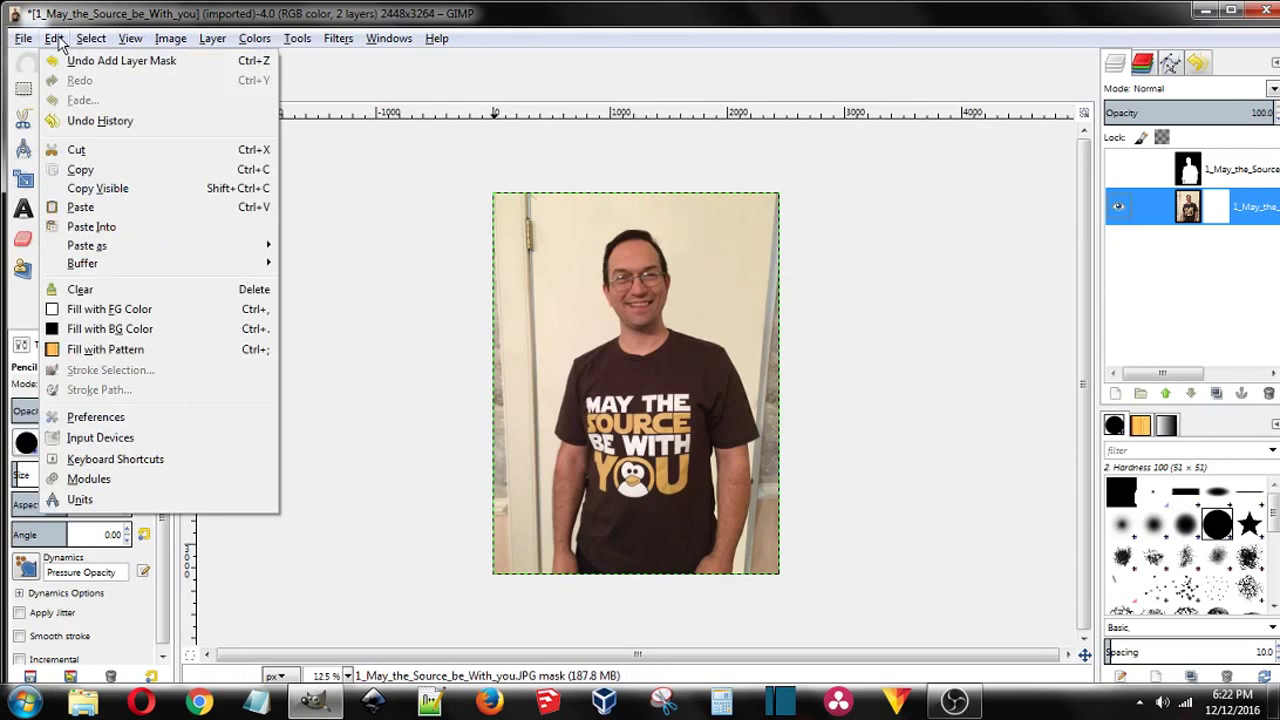
{"action": "left_click", "coordinate": [100, 208]}
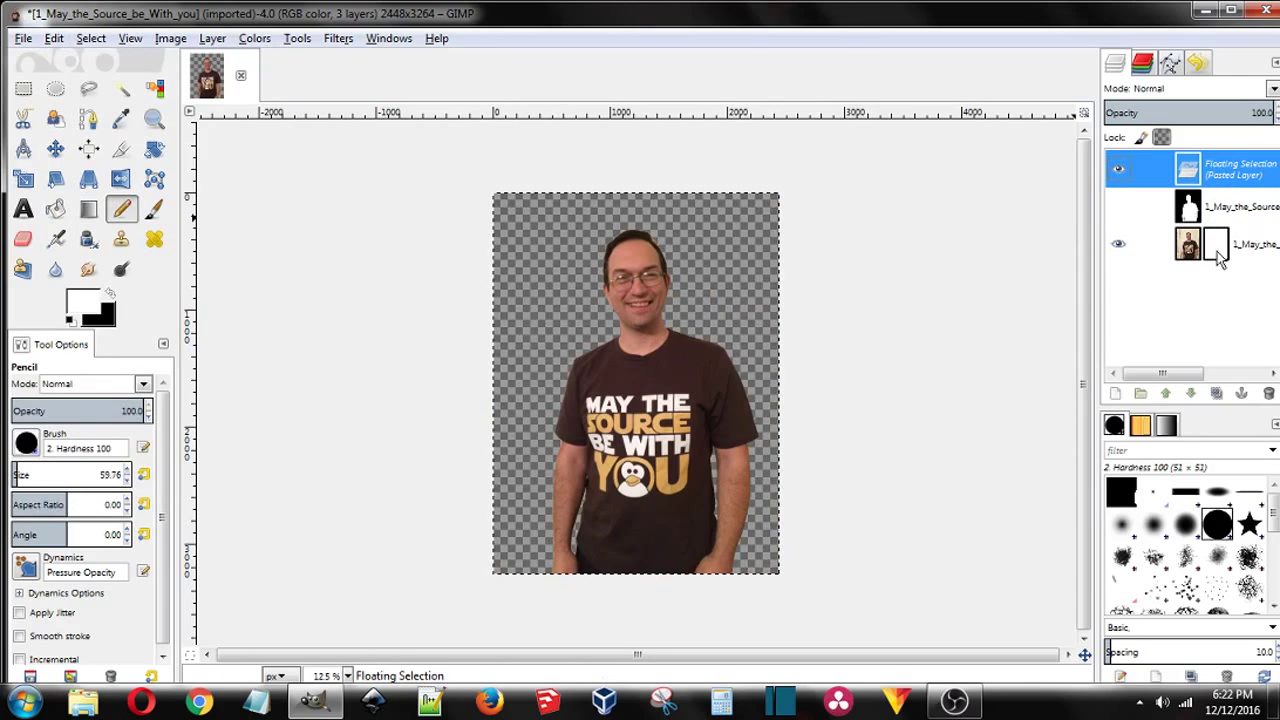
{"action": "left_click", "coordinate": [1242, 395]}
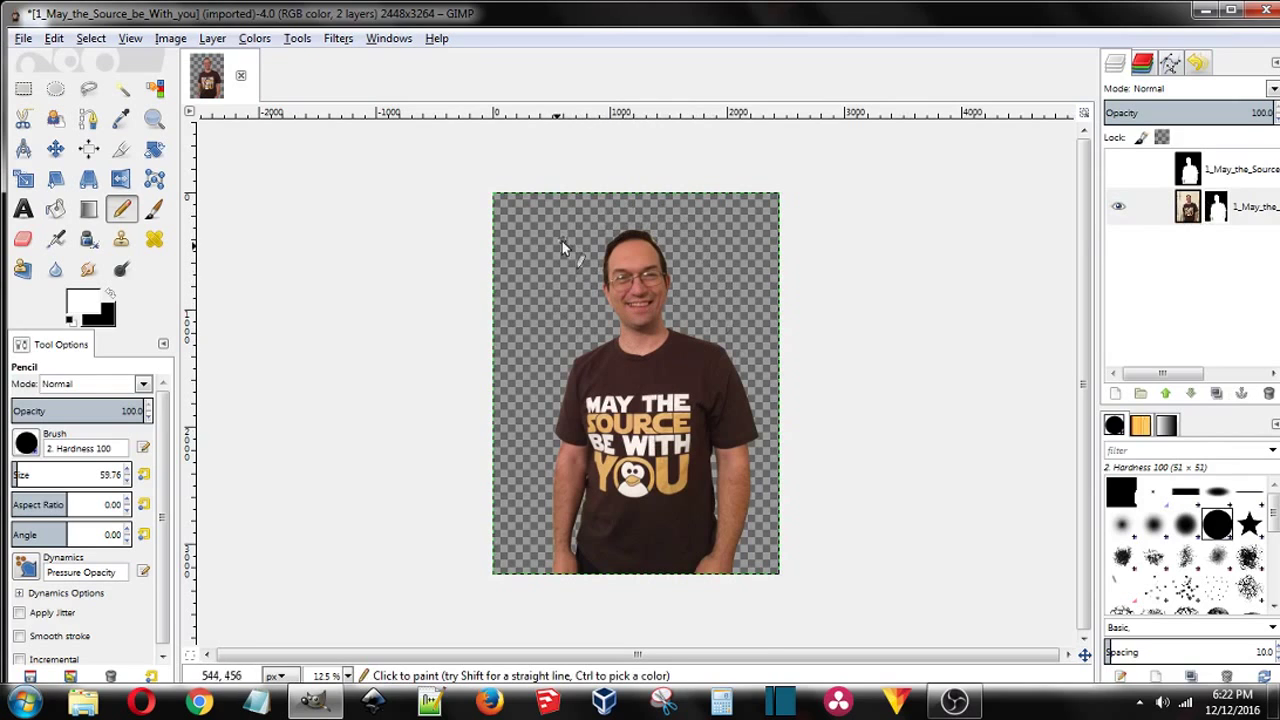
Step: Create a New from Visible layer, then delete the silhouette and masked photo layers
{"action": "right_click", "coordinate": [1168, 172]}
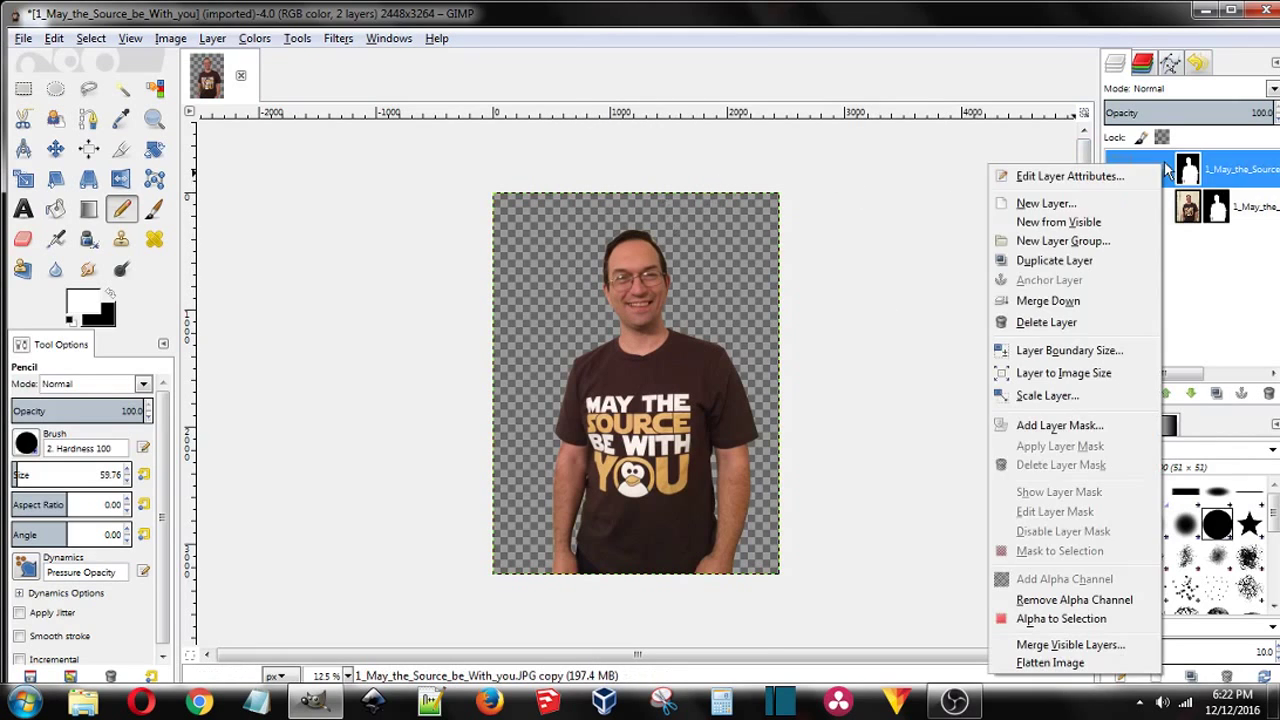
{"action": "left_click", "coordinate": [1092, 228]}
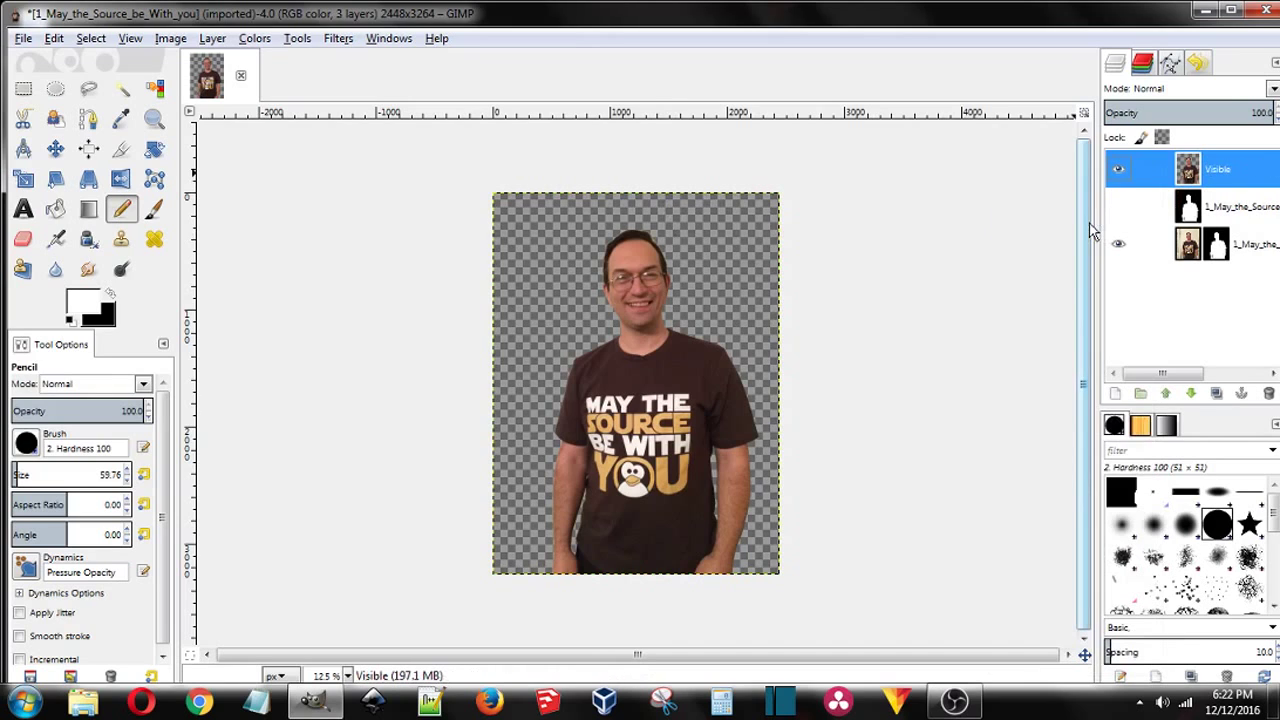
{"action": "right_click", "coordinate": [1157, 210]}
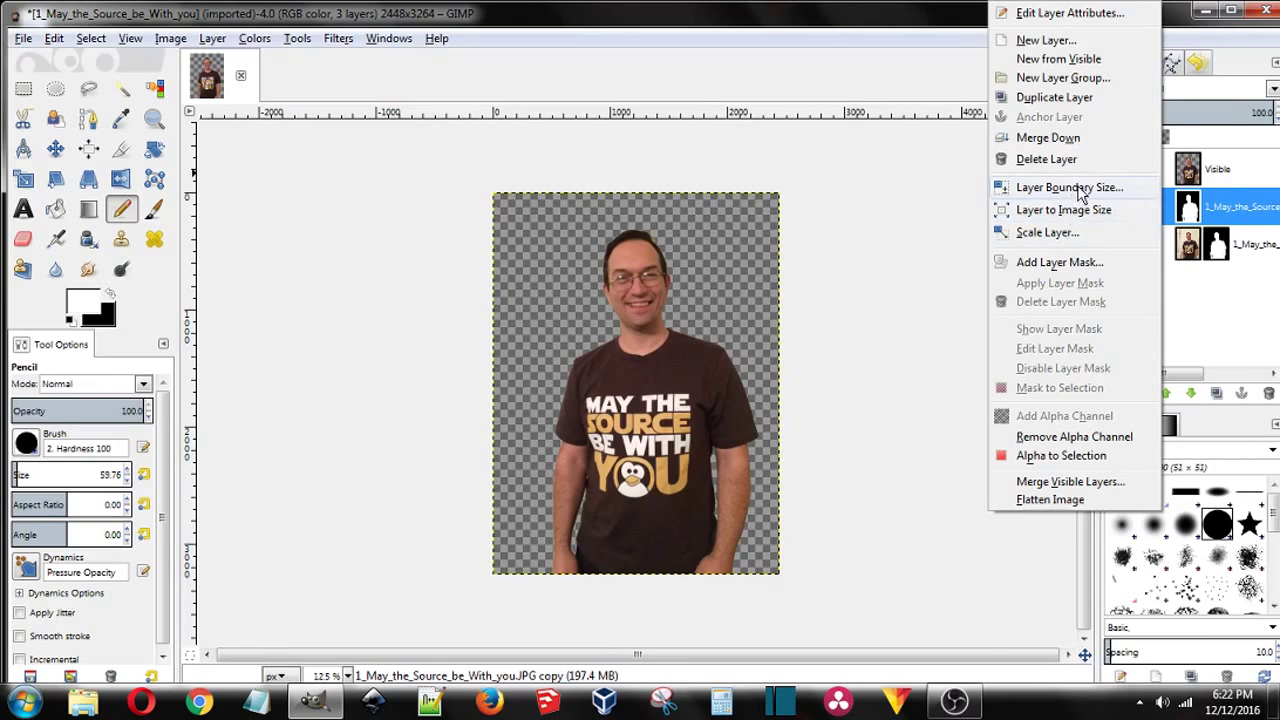
{"action": "left_click", "coordinate": [1046, 159]}
{"action": "right_click", "coordinate": [1162, 210]}
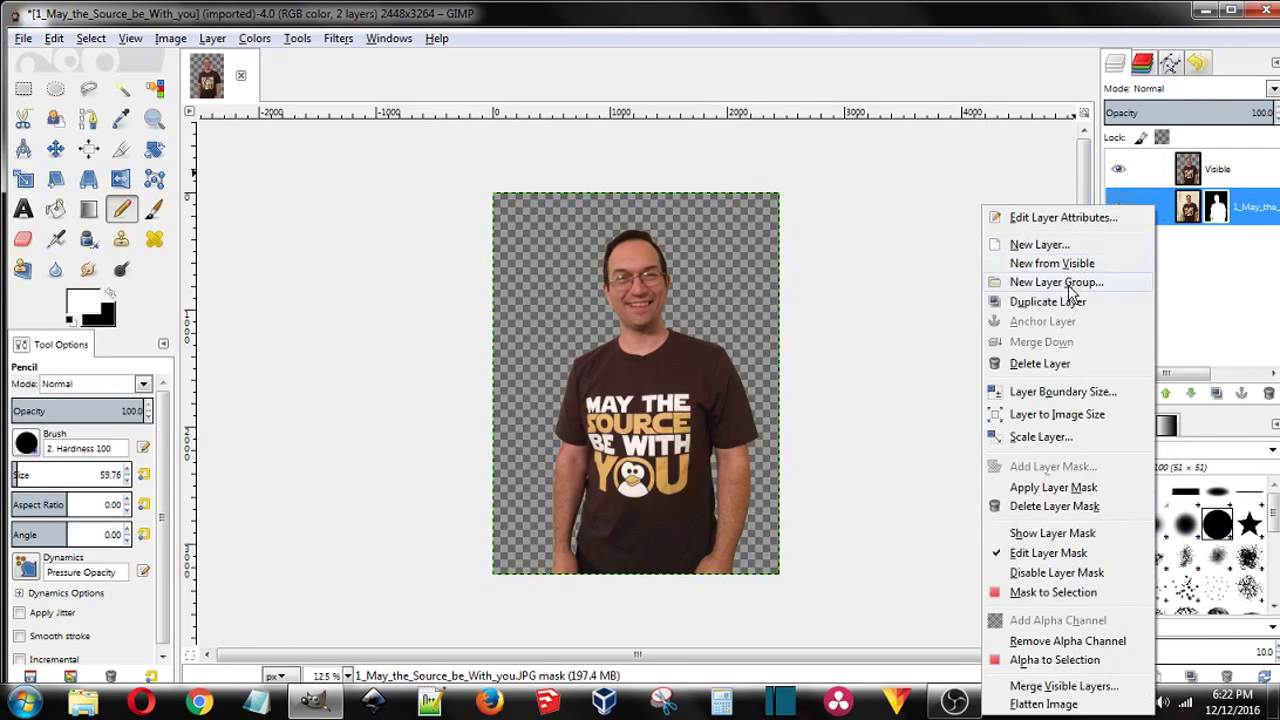
{"action": "left_click", "coordinate": [1058, 364]}
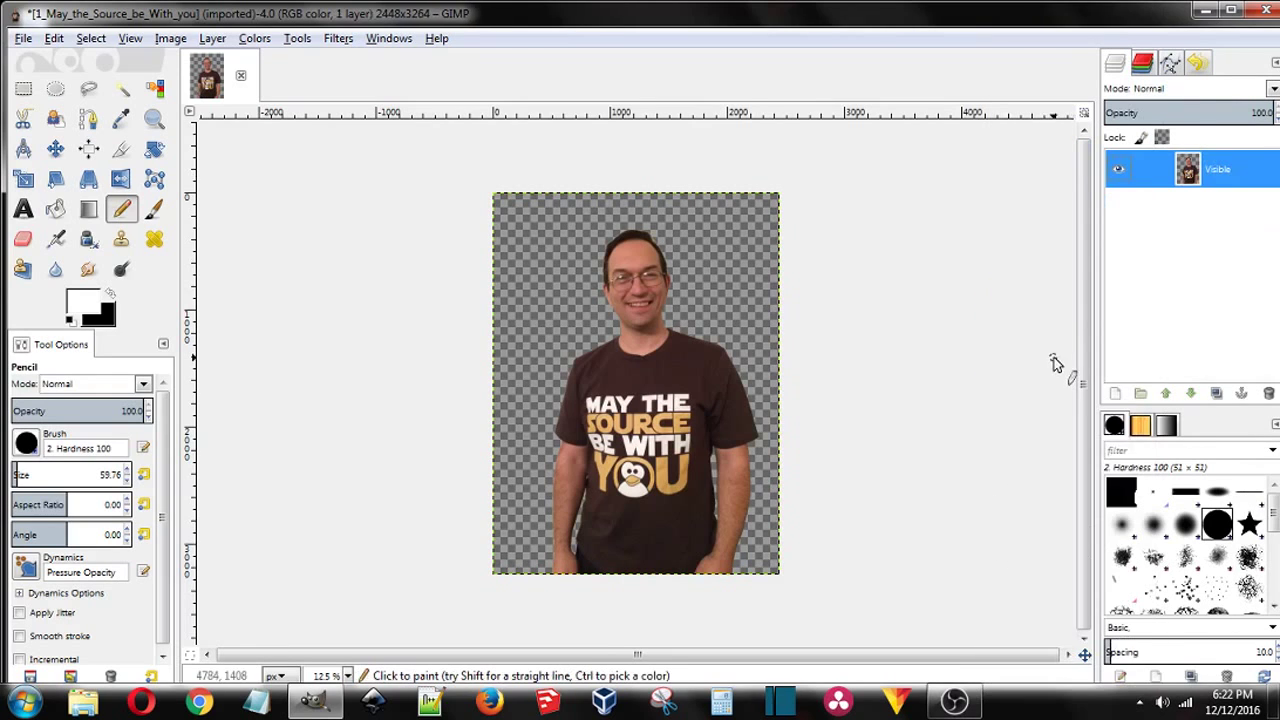
{"action": "left_click", "coordinate": [21, 39]}
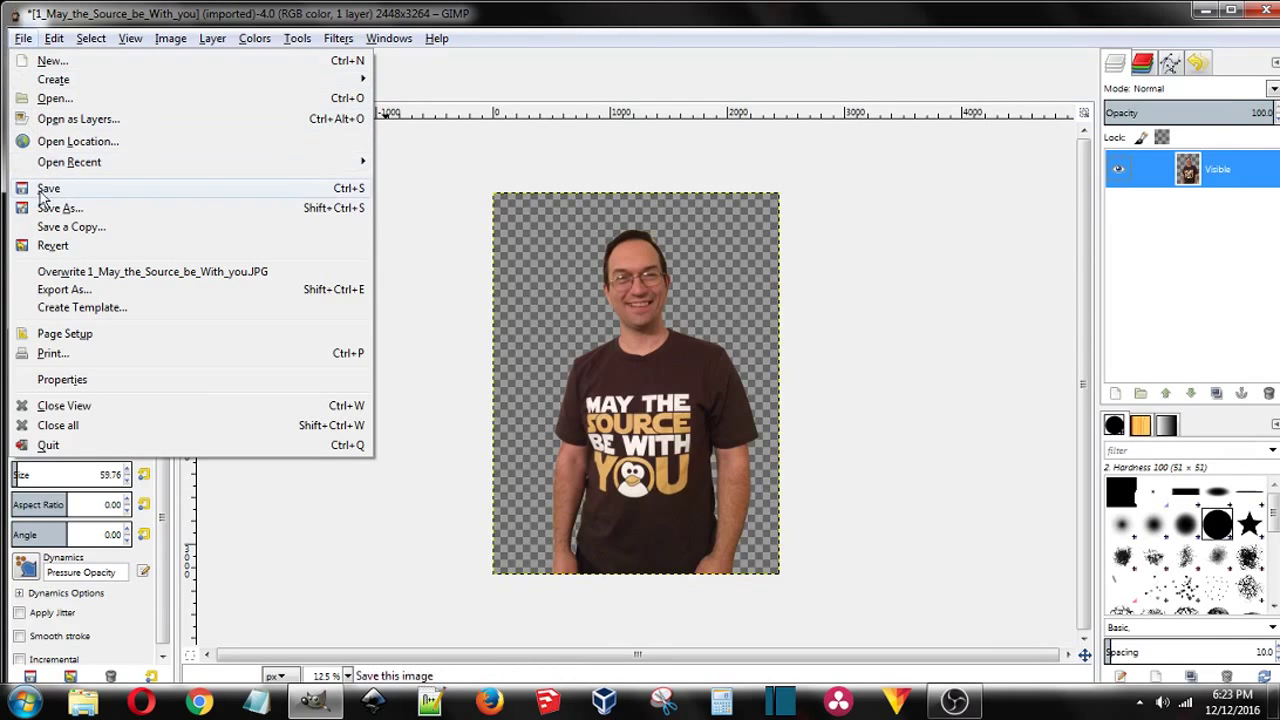
{"action": "left_click", "coordinate": [85, 291]}
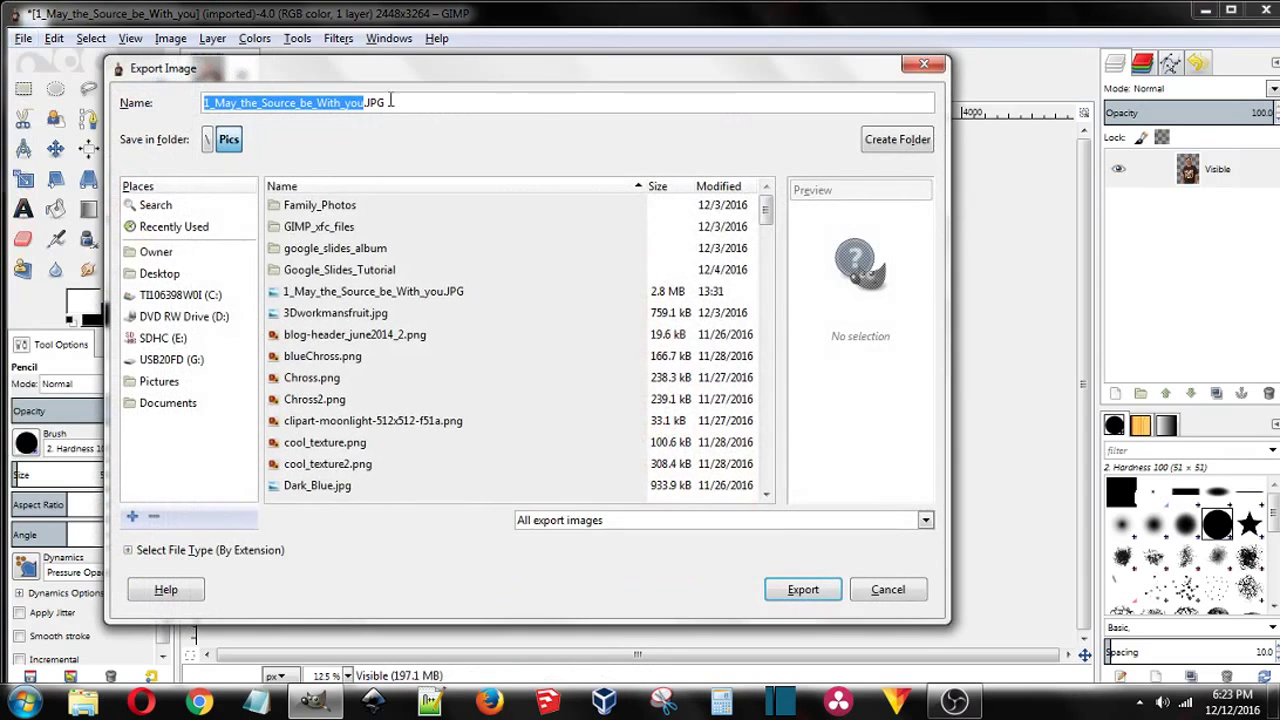
{"action": "left_click", "coordinate": [393, 101]}
{"action": "key", "text": "BackSpace"}
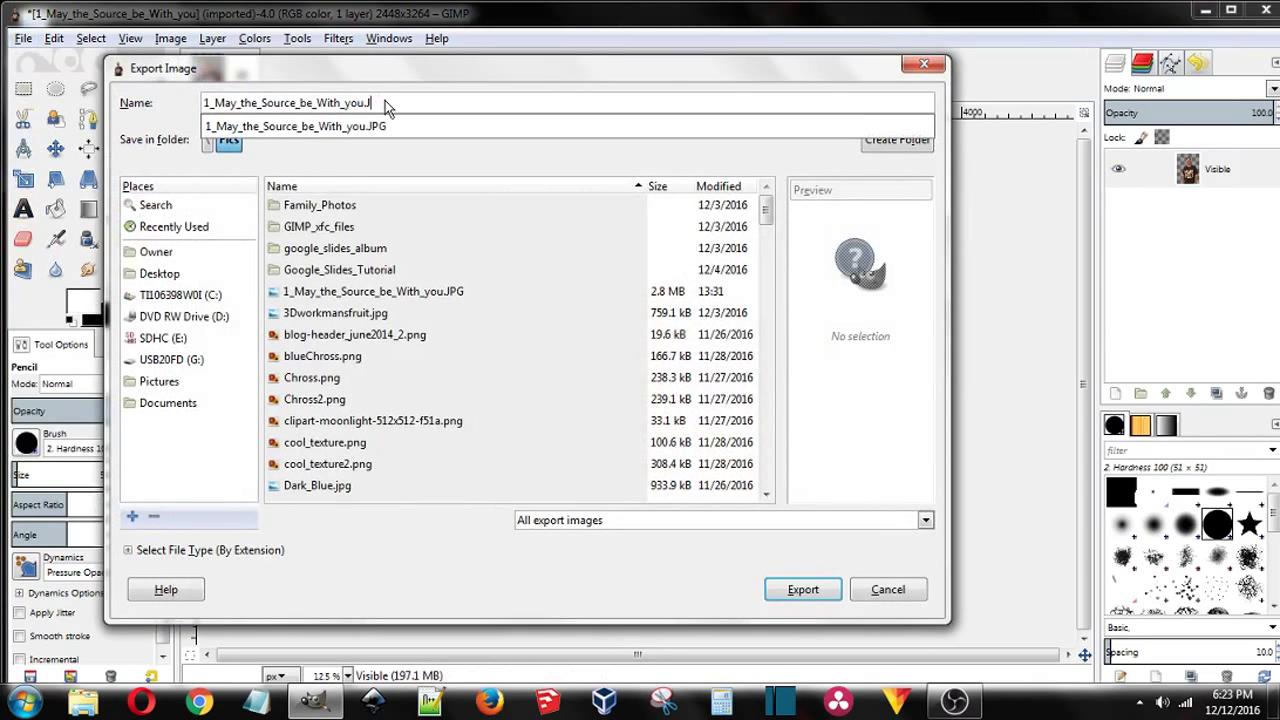
{"action": "type", "text": "png"}
{"action": "left_click", "coordinate": [893, 590]}
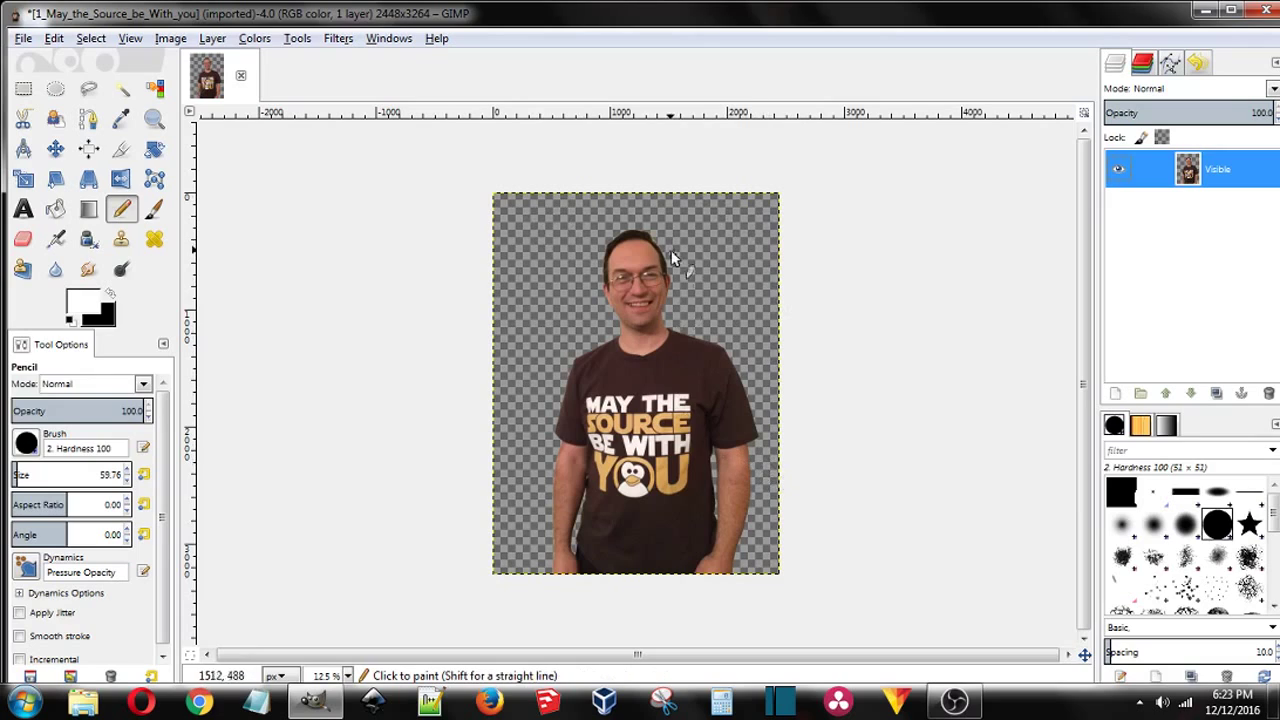
{"action": "scroll", "coordinate": [624, 205], "scroll_direction": "up", "scroll_amount": 4}
{"action": "scroll", "coordinate": [648, 265], "scroll_direction": "down", "scroll_amount": 2}
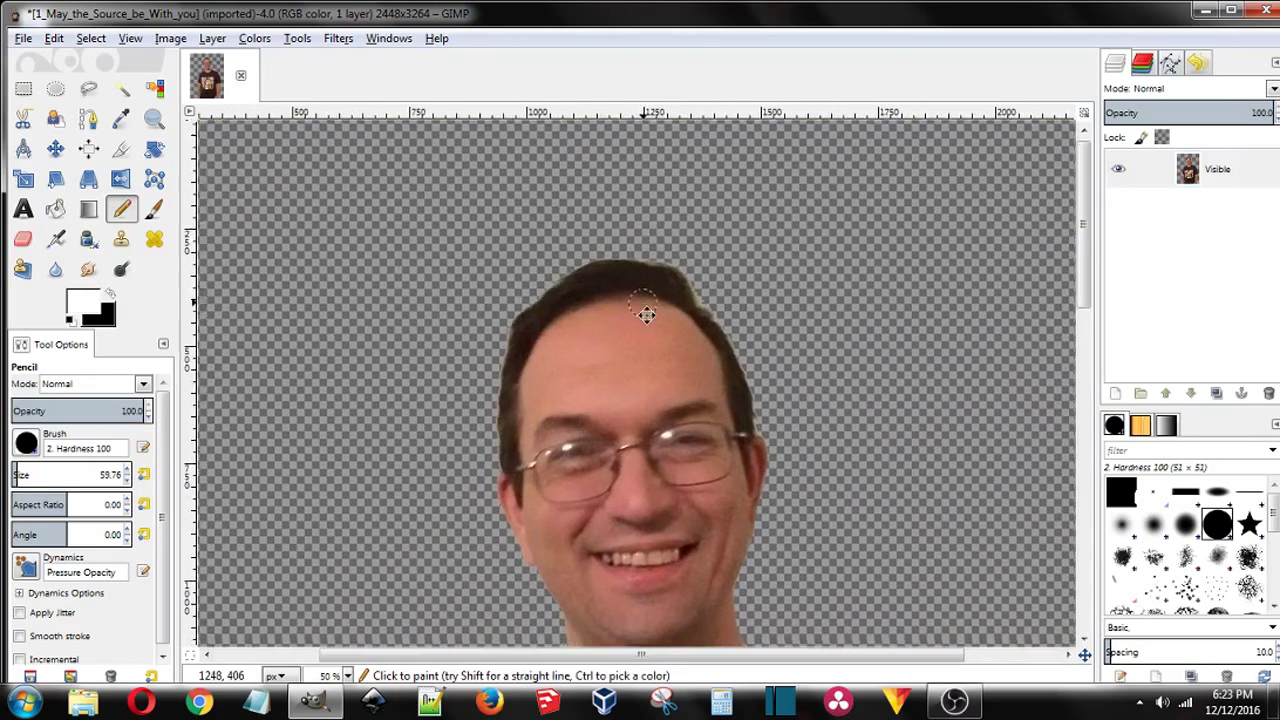
{"action": "scroll", "coordinate": [600, 280], "scroll_direction": "right", "scroll_amount": 3}
{"action": "scroll", "coordinate": [660, 385], "scroll_direction": "up", "scroll_amount": 4}
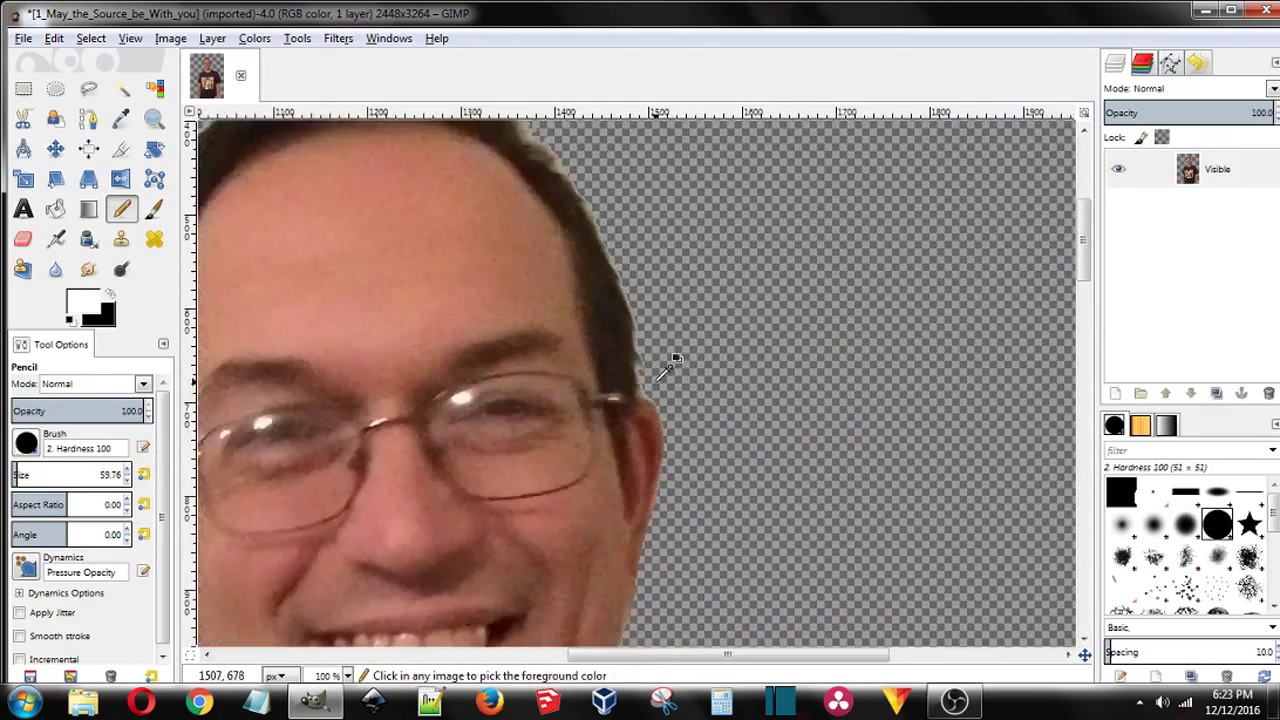
{"action": "scroll", "coordinate": [691, 326], "scroll_direction": "down", "scroll_amount": 3}
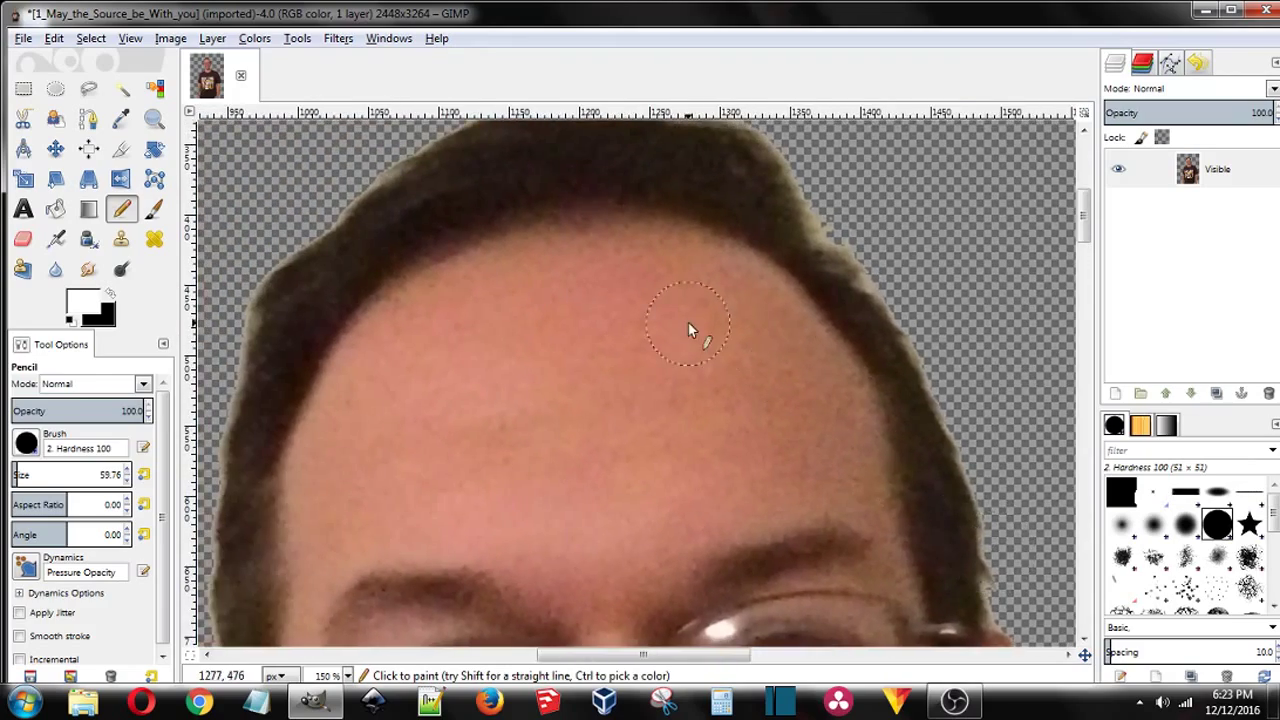
{"action": "scroll", "coordinate": [900, 277], "scroll_direction": "left", "scroll_amount": 4}
{"action": "scroll", "coordinate": [658, 254], "scroll_direction": "down", "scroll_amount": 2}
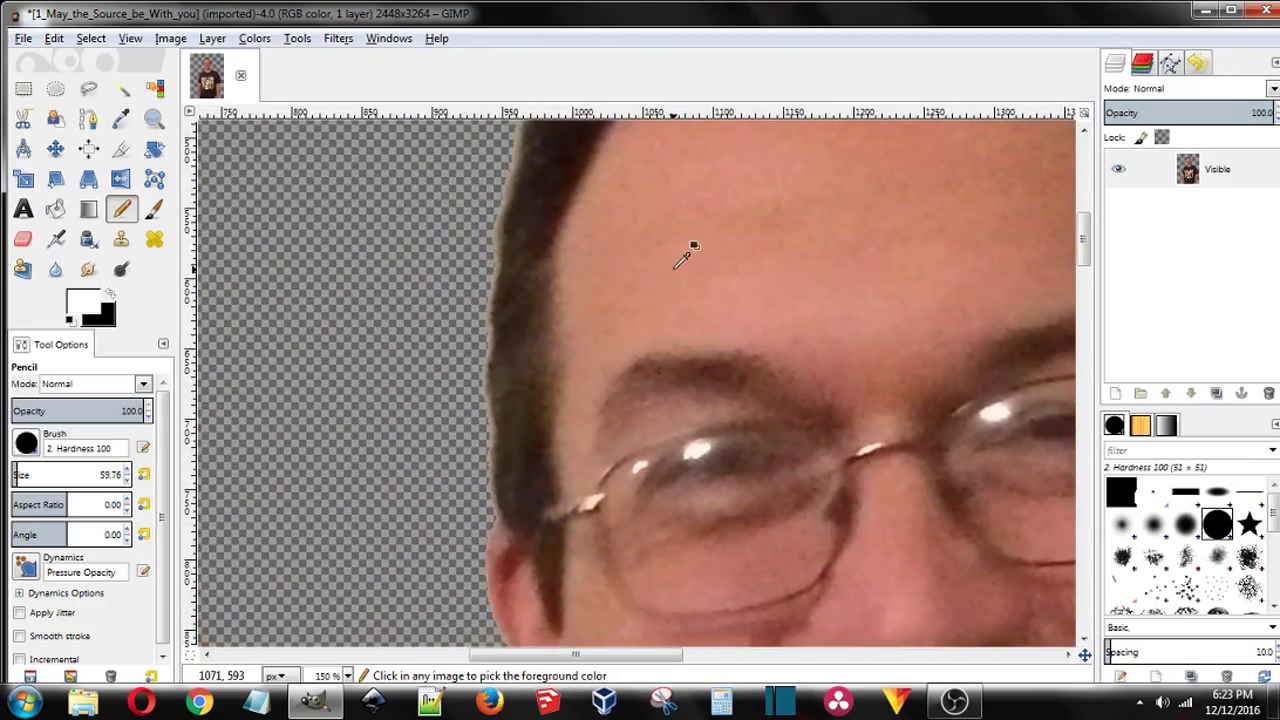
{"action": "scroll", "coordinate": [684, 258], "scroll_direction": "down", "scroll_amount": 3}
{"action": "scroll", "coordinate": [670, 300], "scroll_direction": "up", "scroll_amount": 1}
{"action": "scroll", "coordinate": [650, 315], "scroll_direction": "down", "scroll_amount": 1}
{"action": "scroll", "coordinate": [633, 303], "scroll_direction": "up", "scroll_amount": 2}
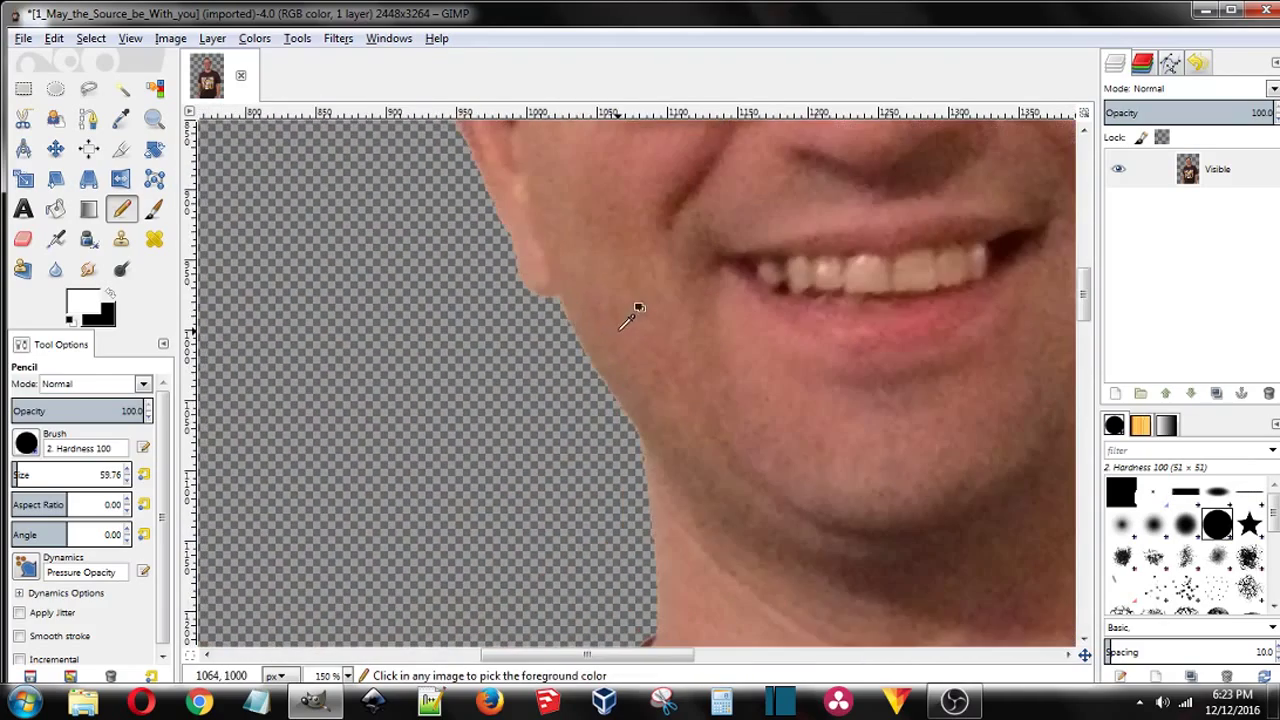
{"action": "scroll", "coordinate": [563, 254], "scroll_direction": "up", "scroll_amount": 2}
{"action": "scroll", "coordinate": [662, 372], "scroll_direction": "down", "scroll_amount": 4}
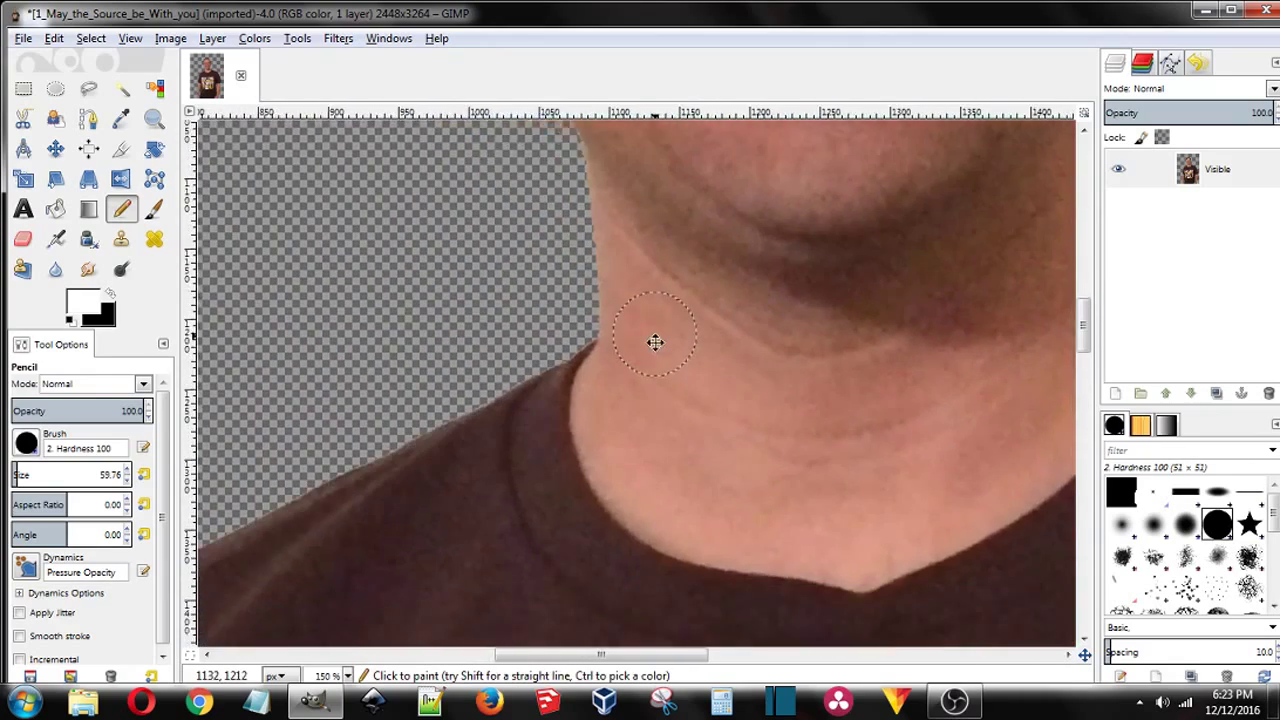
{"action": "scroll", "coordinate": [654, 343], "scroll_direction": "left", "scroll_amount": 6}
{"action": "scroll", "coordinate": [714, 295], "scroll_direction": "down", "scroll_amount": 5}
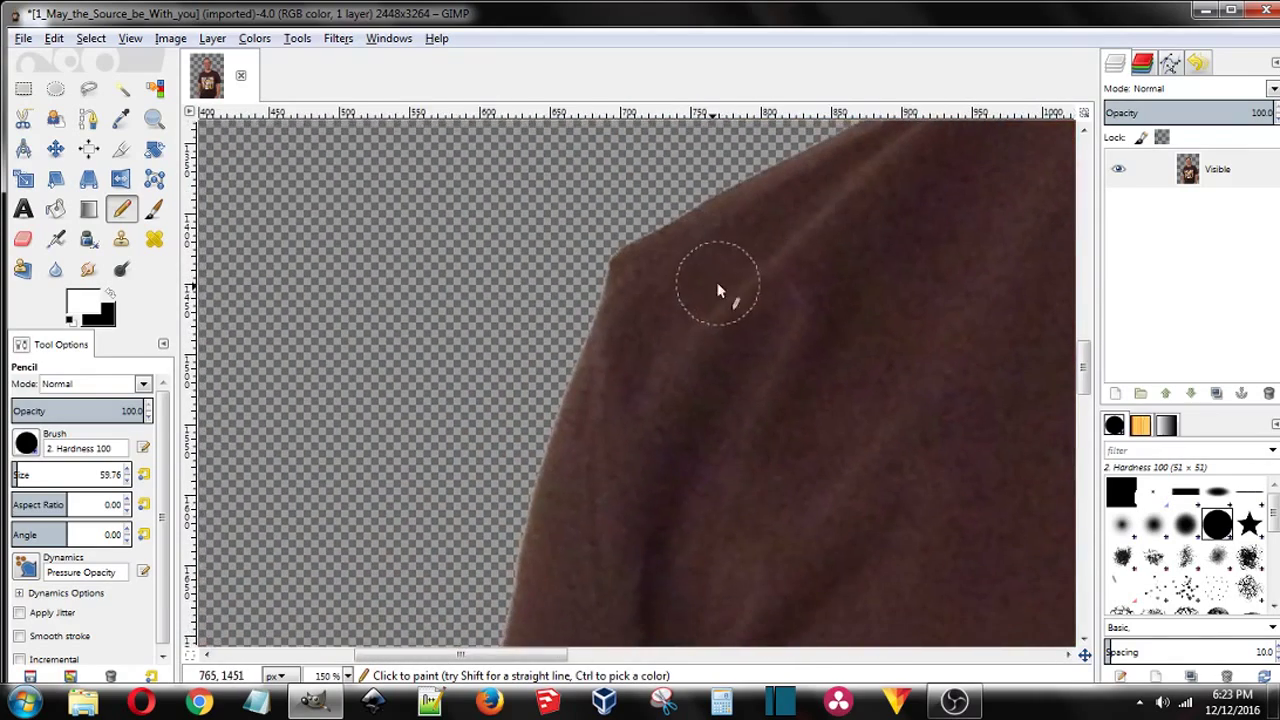